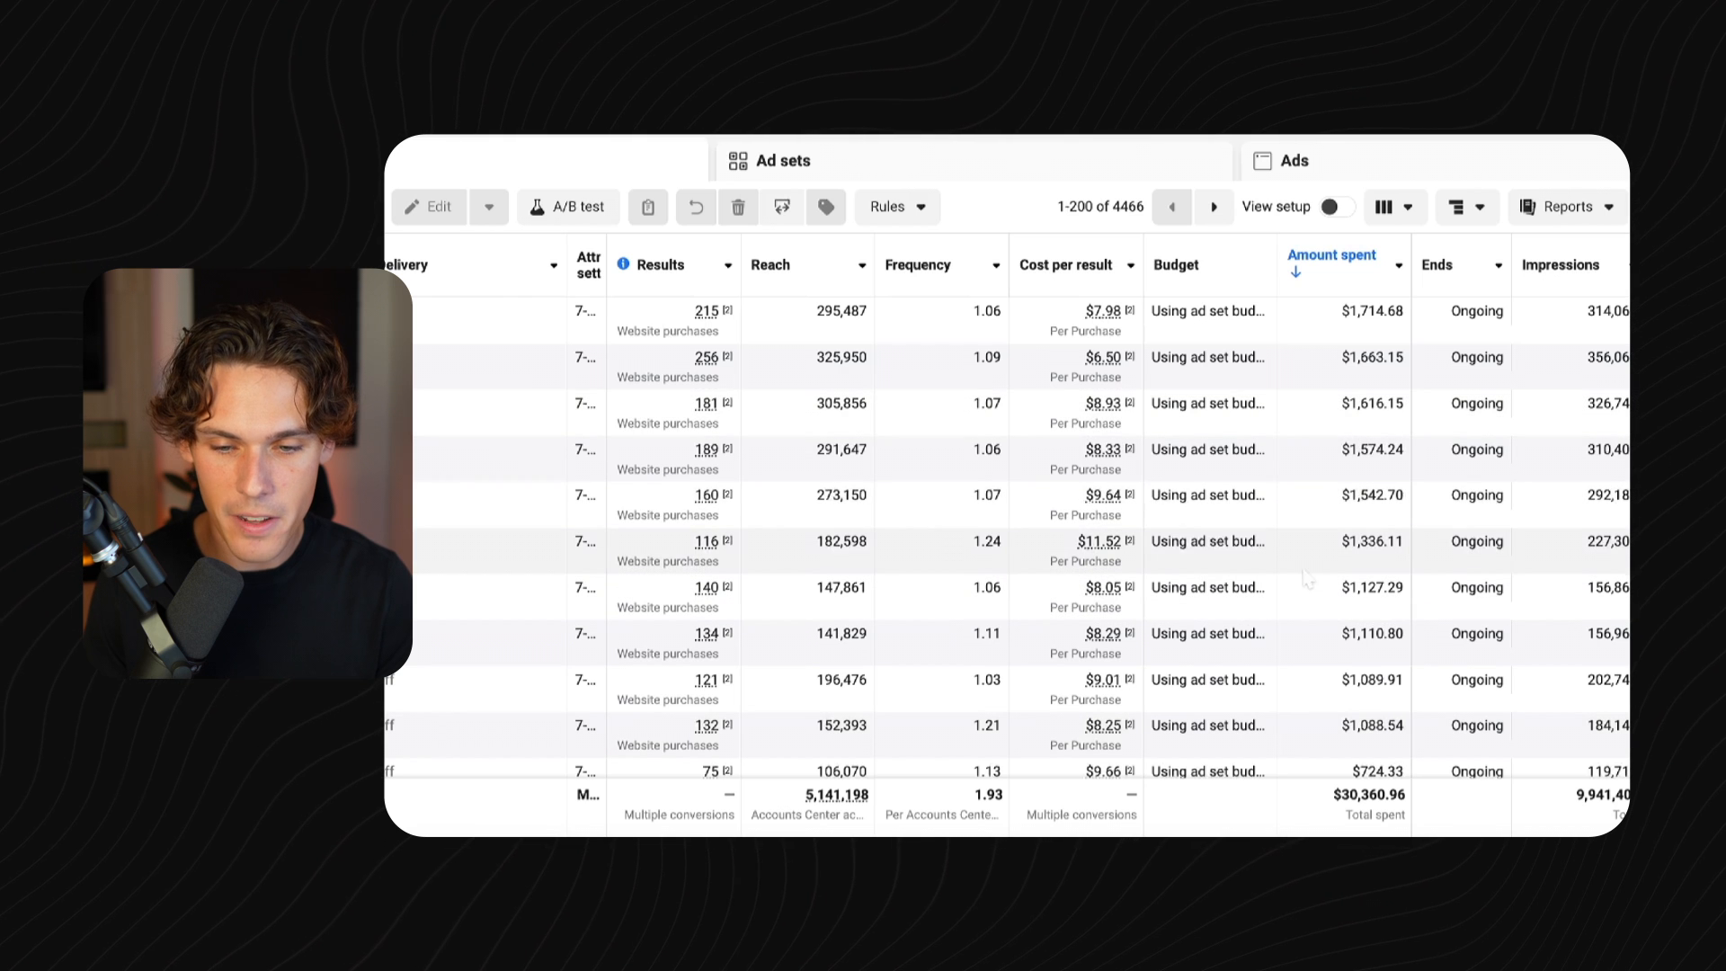
mouse_move(1098, 358)
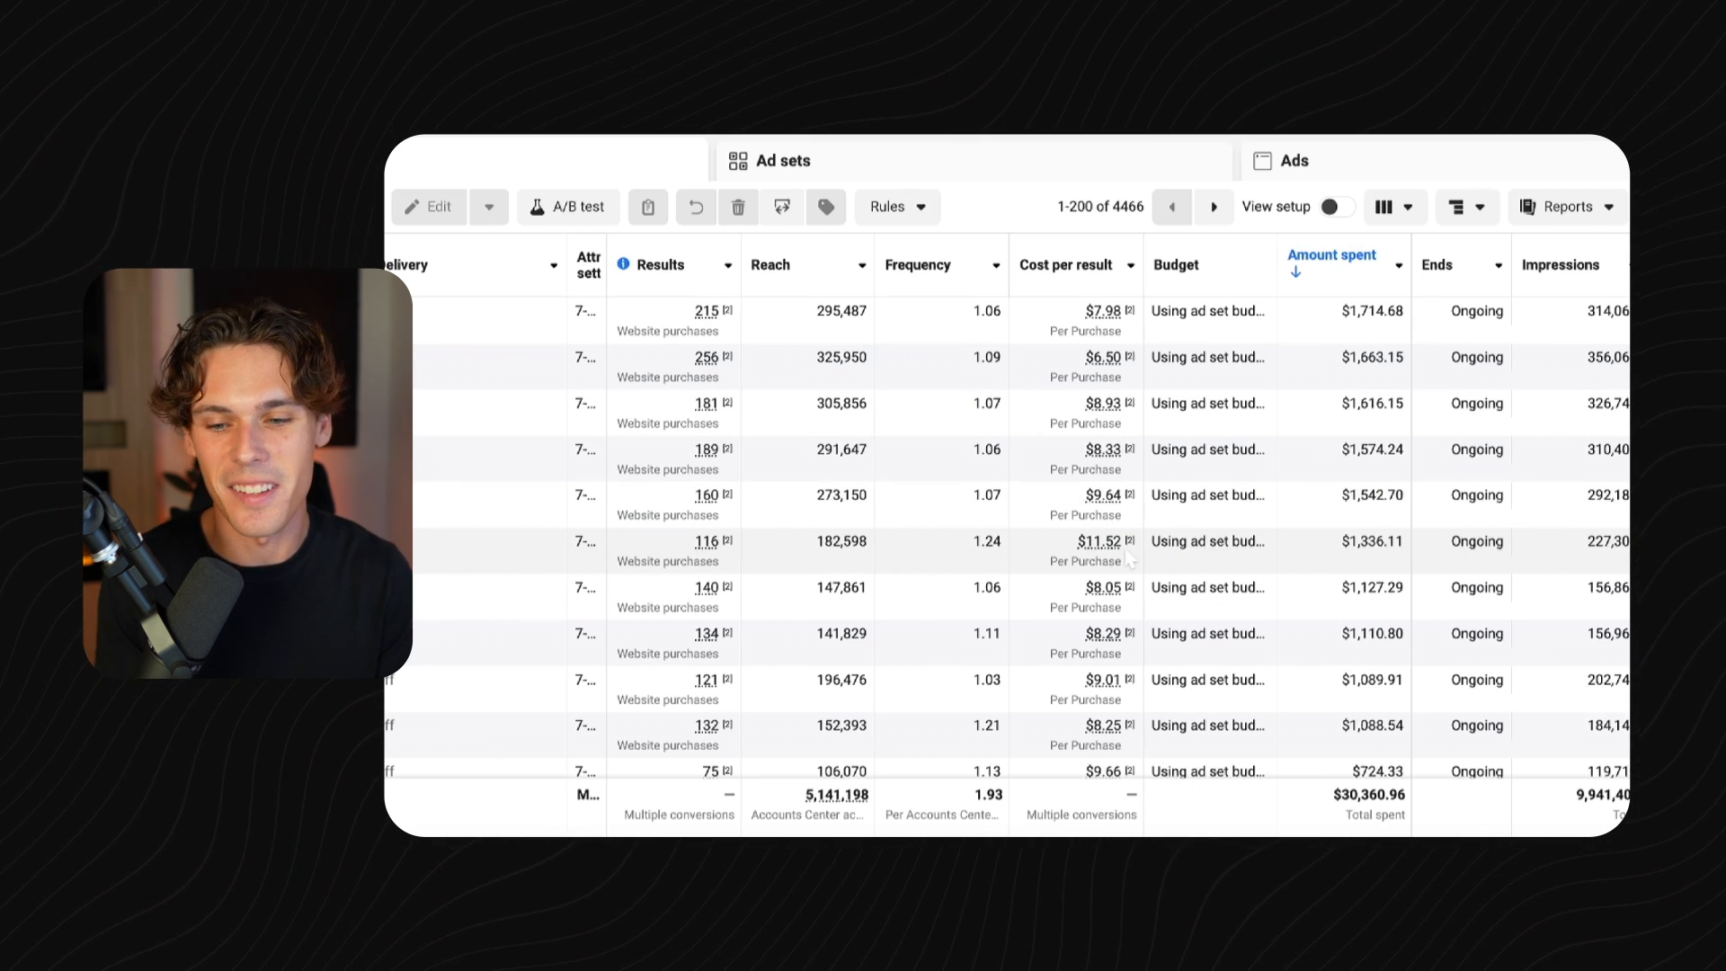
scroll(1351, 571, right, 4)
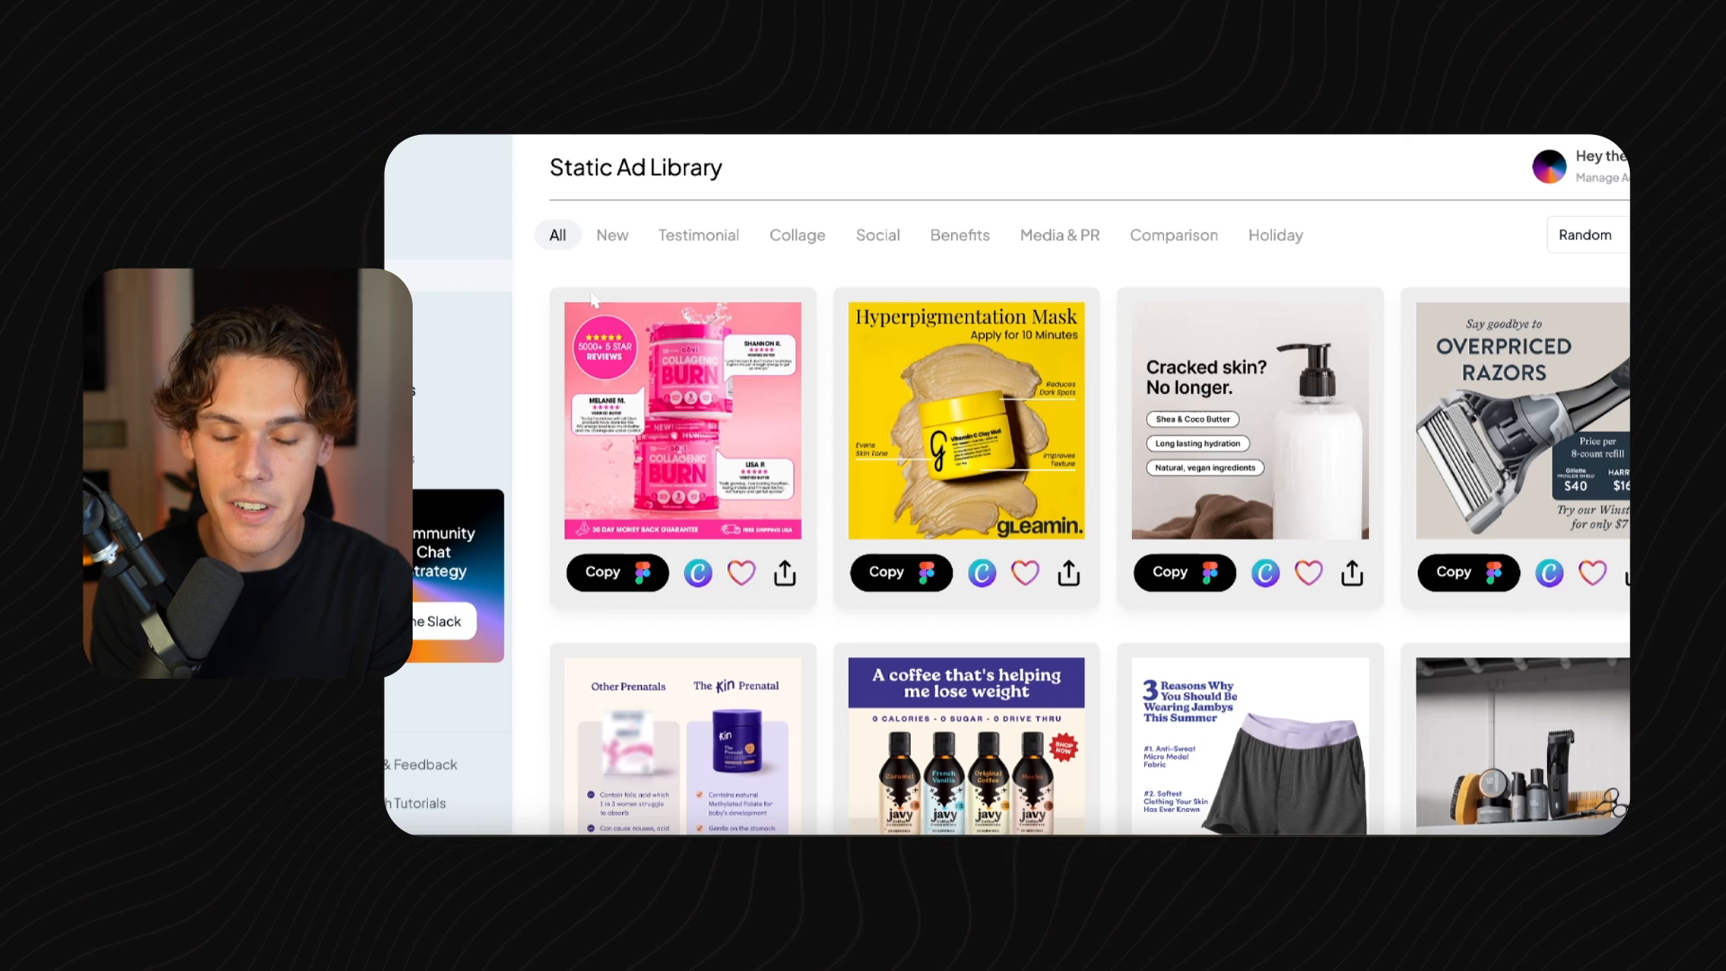
Start a new Canva design from the Collagenic Burn reviews ad template and go to the grey placeholder version on page 2.
scroll(842, 360, down, 1)
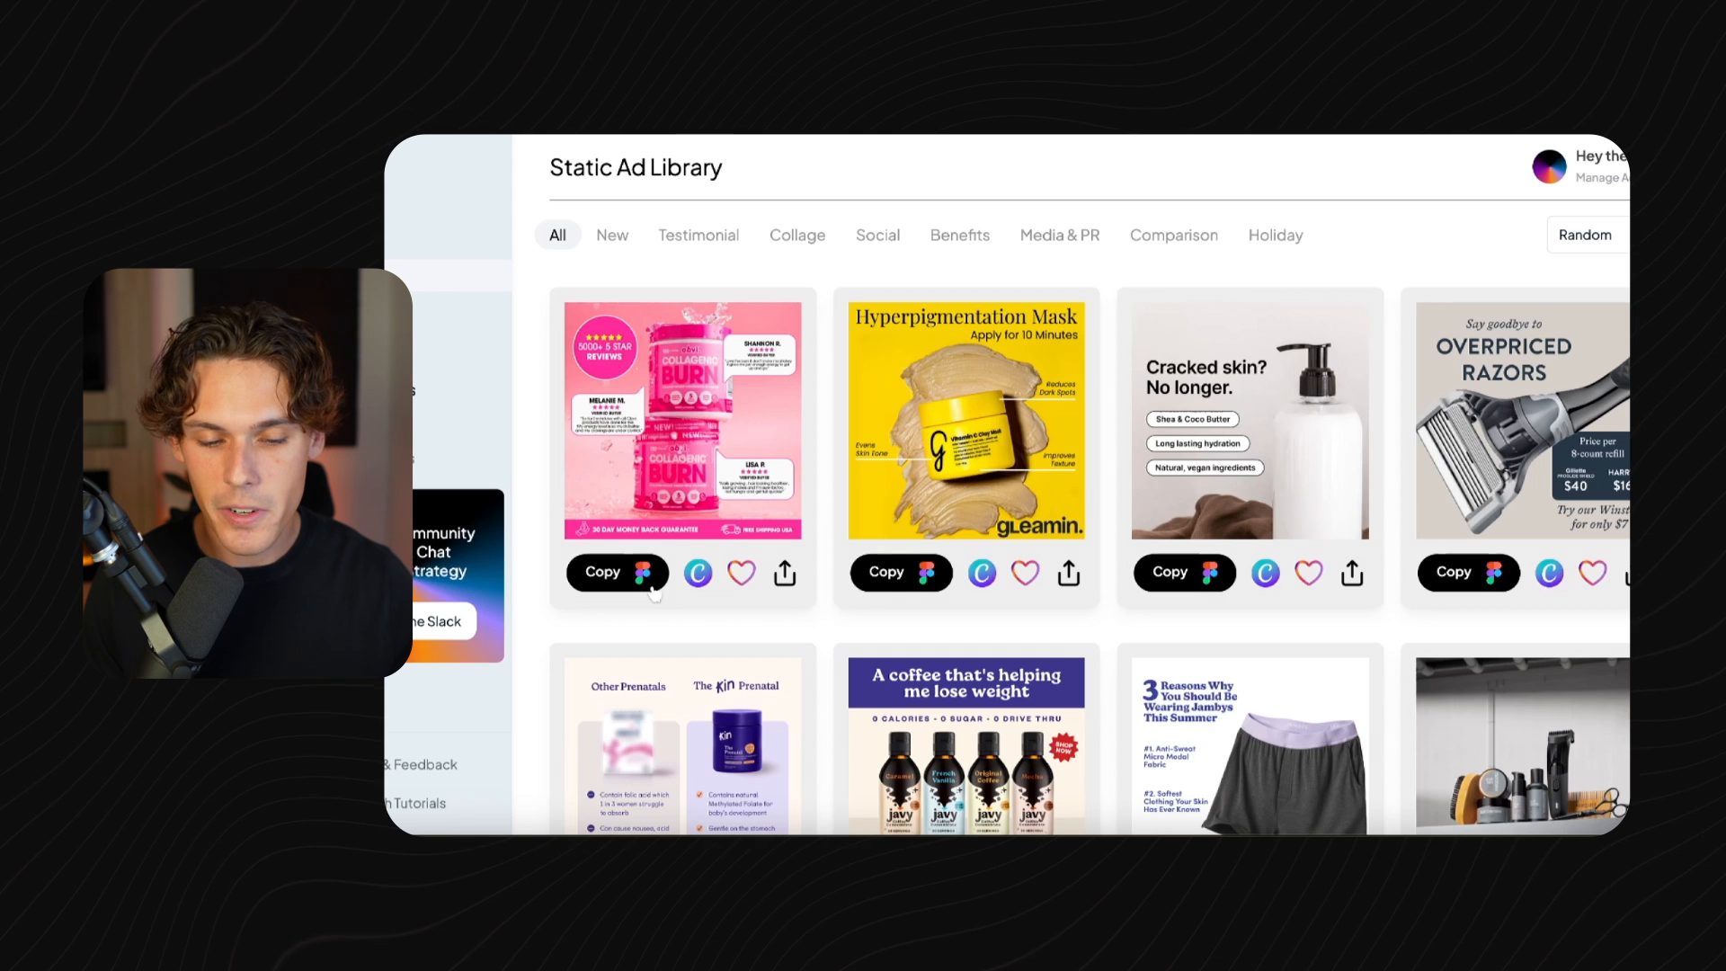
click(697, 573)
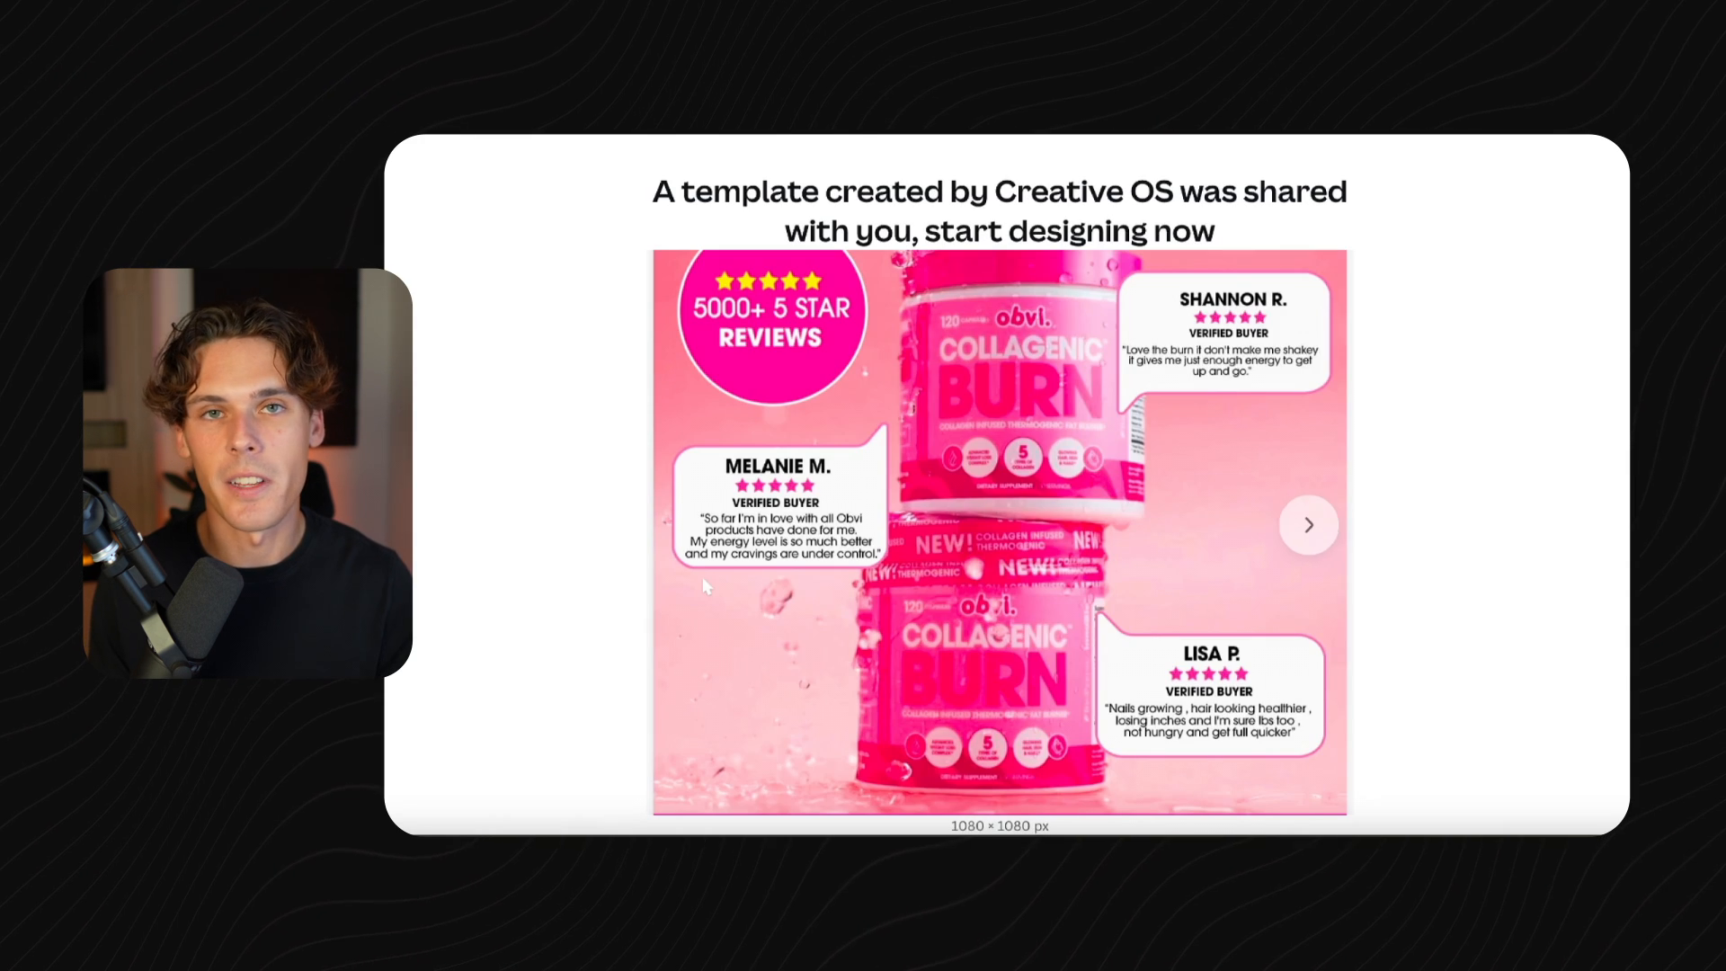
scroll(986, 535, down, 2)
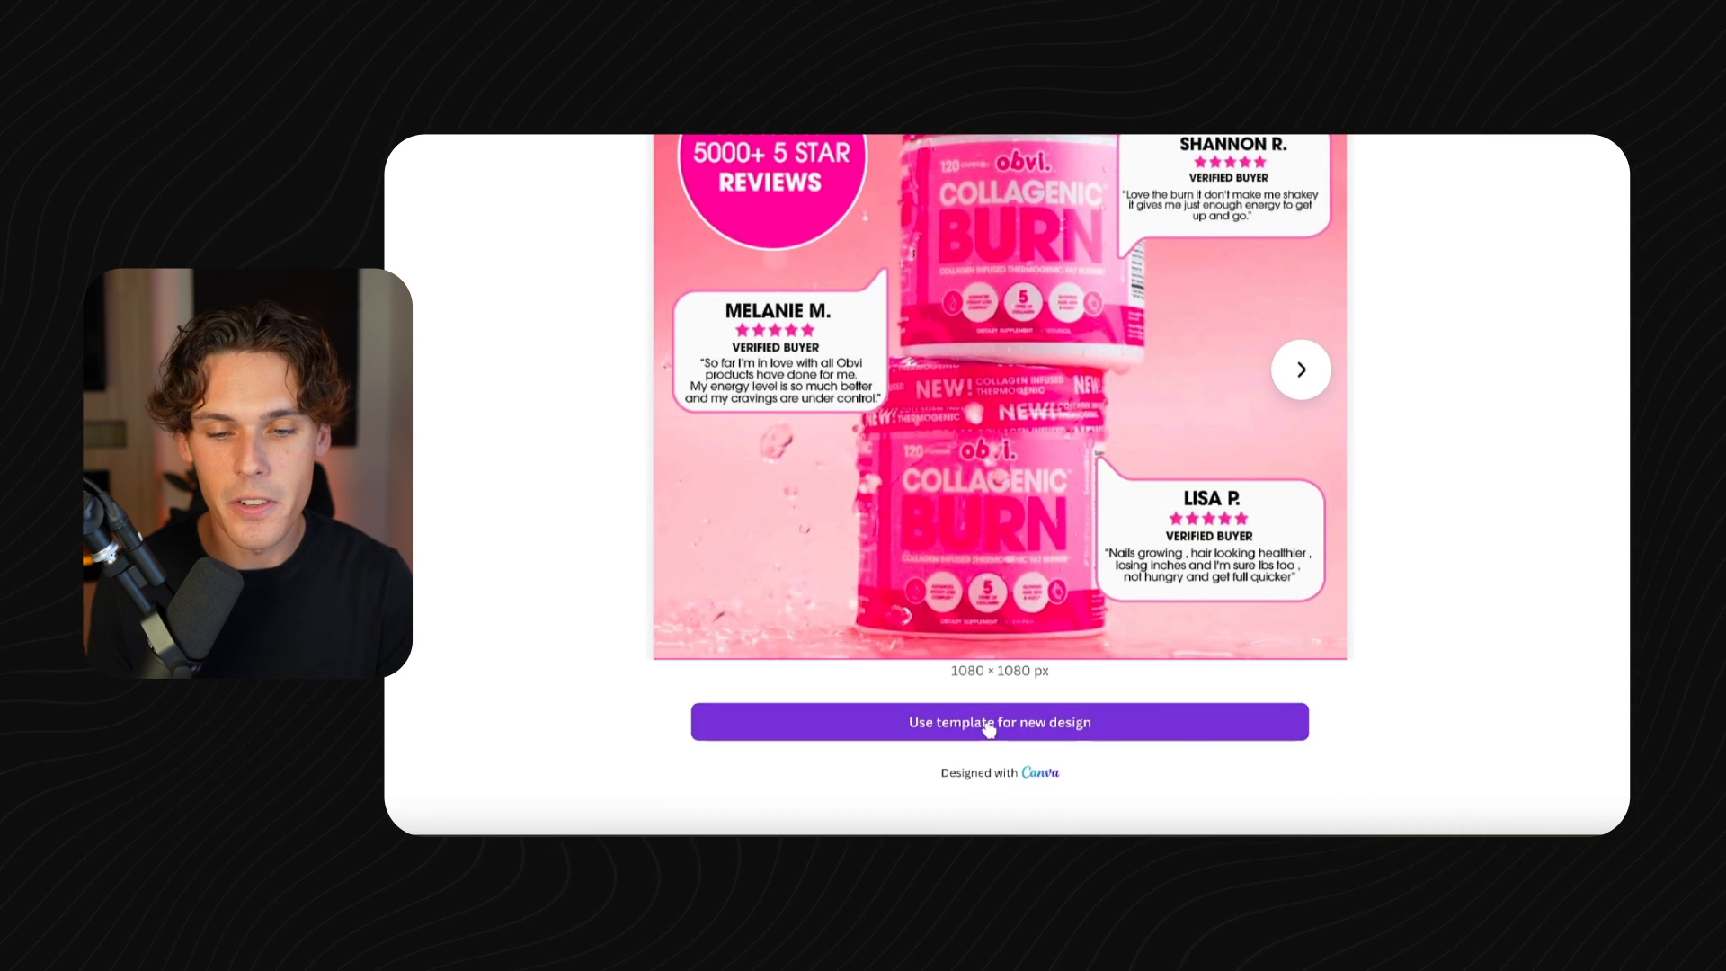
click(989, 726)
scroll(1155, 487, down, 5)
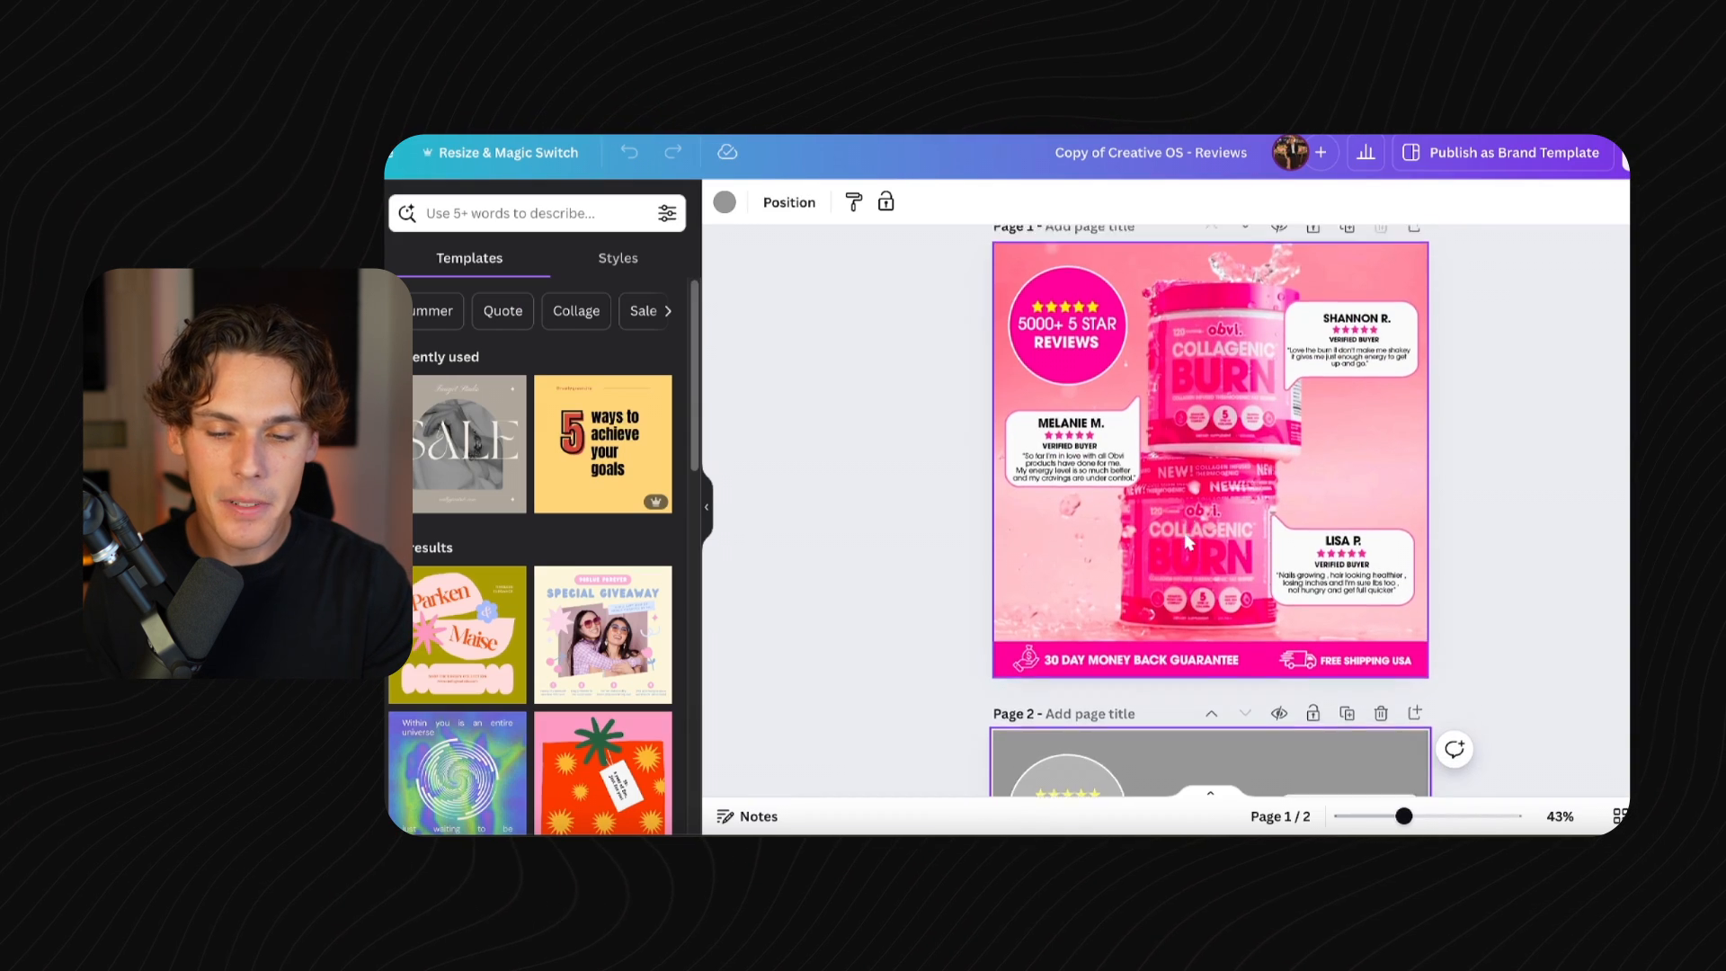
click(1215, 630)
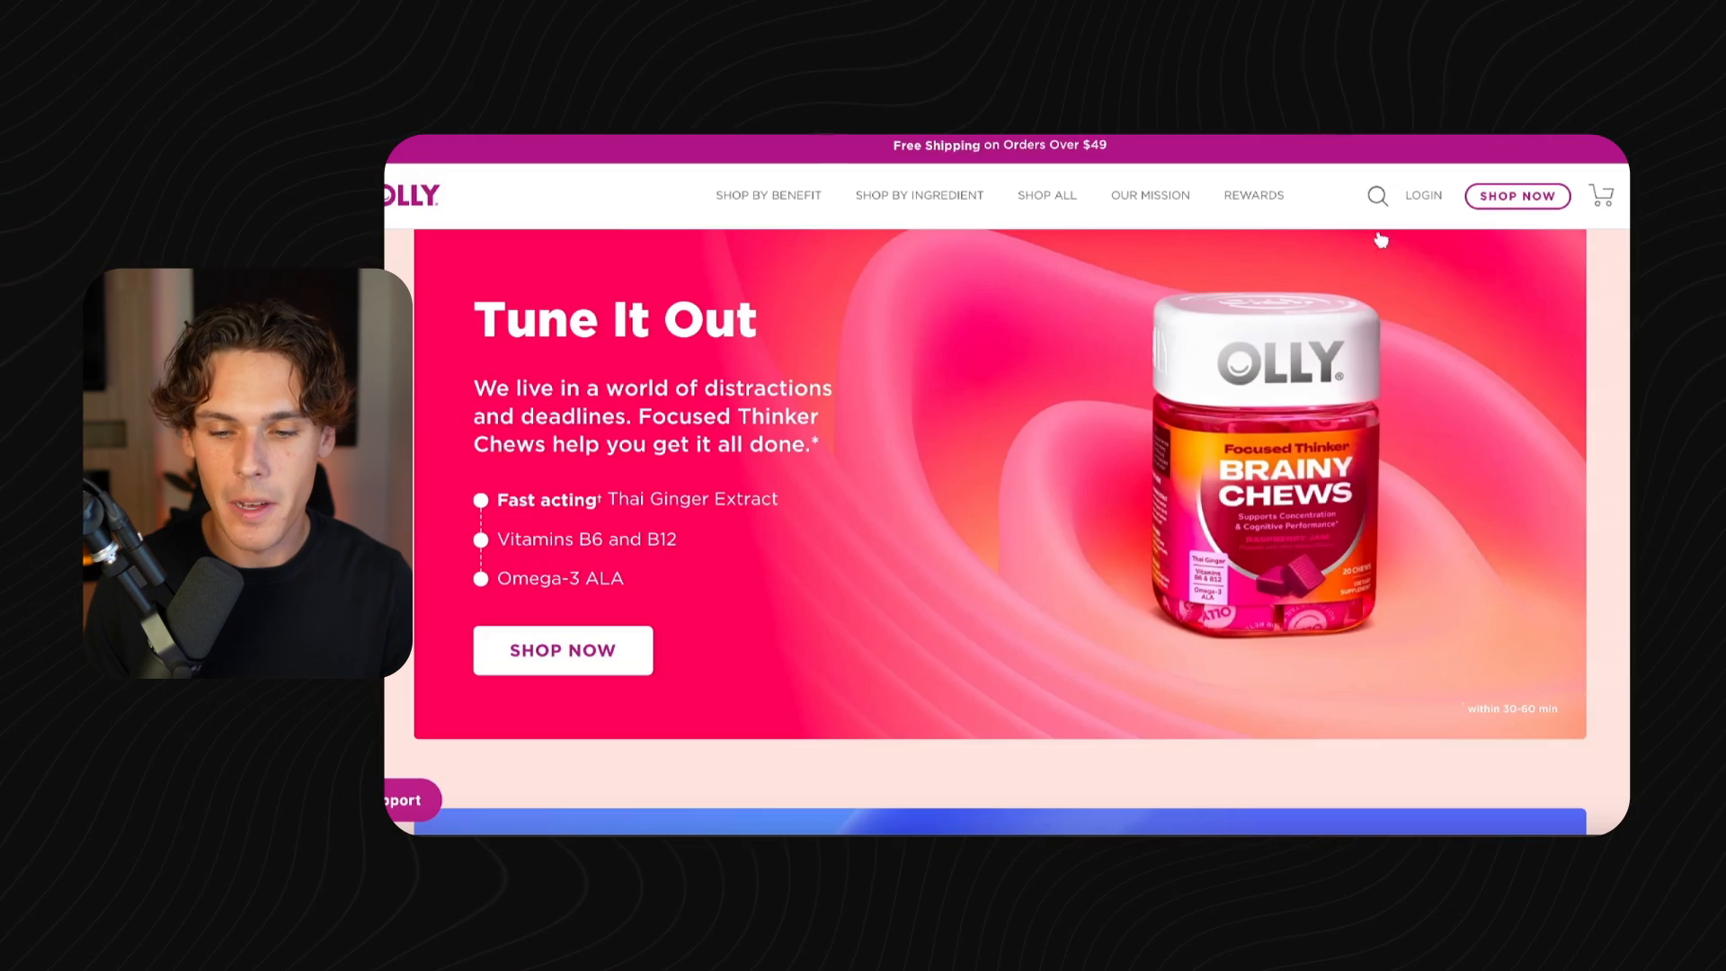
Switch to the OLLY website, copy the Brainy Chews banner image, and paste it onto page 2 of the Canva design.
right_click(1291, 381)
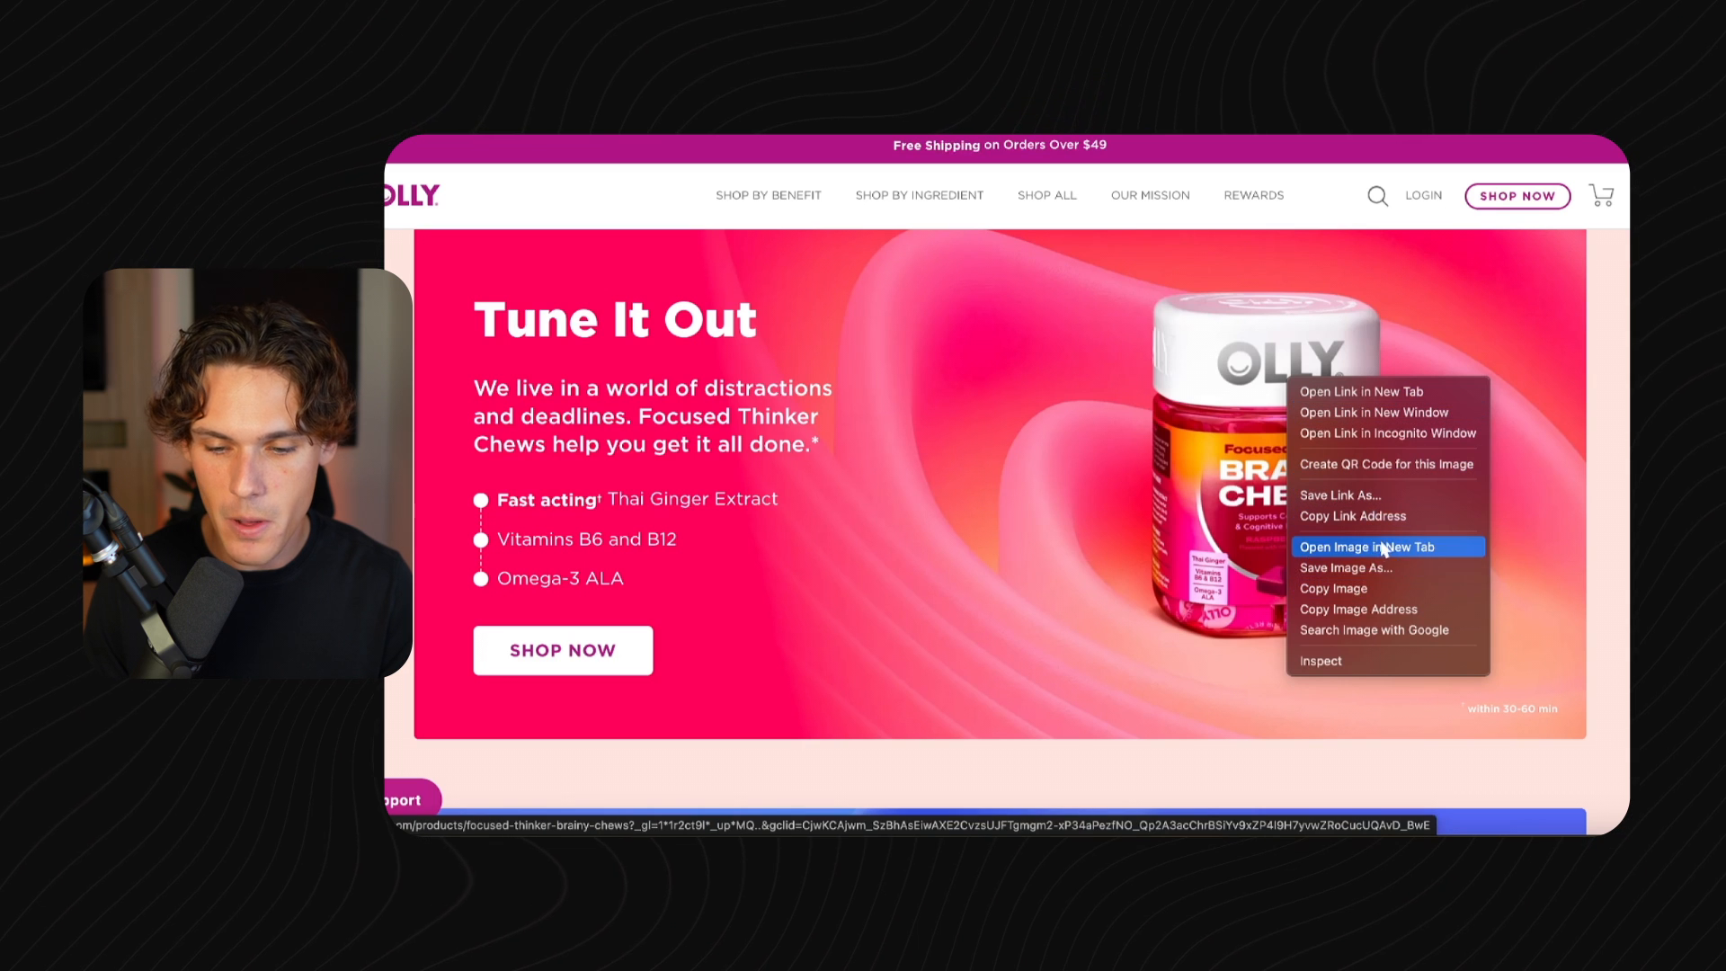
click(1380, 588)
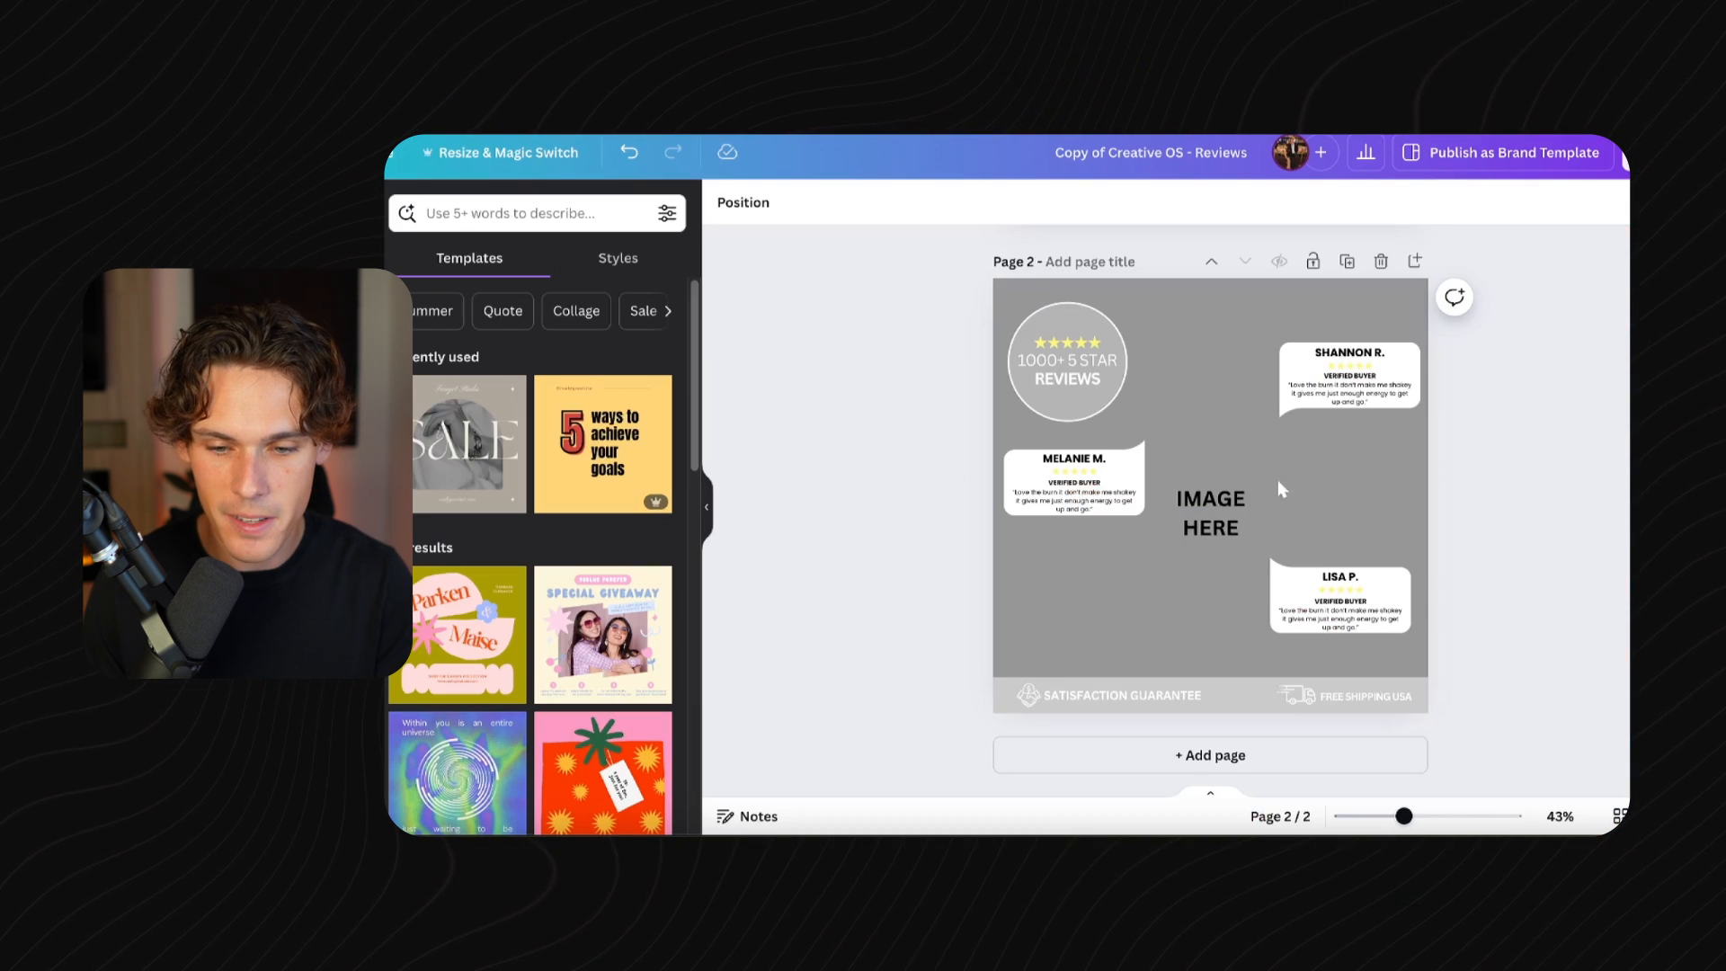
click(1249, 475)
key(ctrl+v)
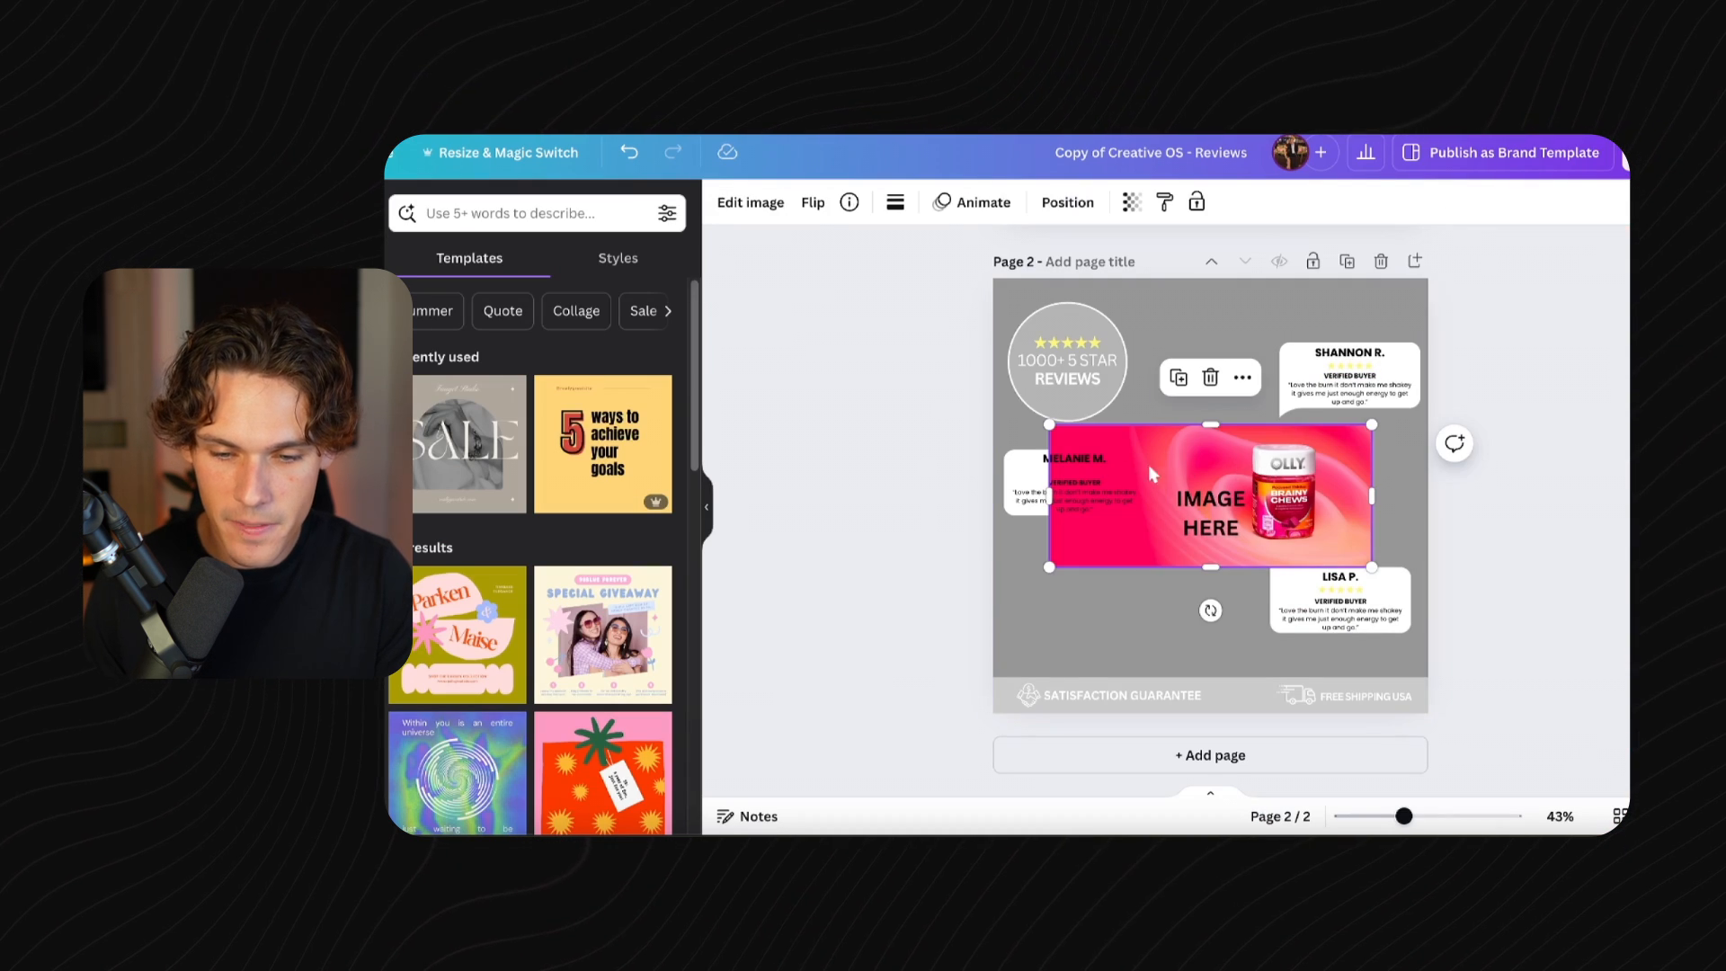
Crop away the left part of the pasted banner and delete the "IMAGE HERE" text and grey background from page 2.
drag(1049, 476, 1193, 475)
click(1209, 526)
key(Delete)
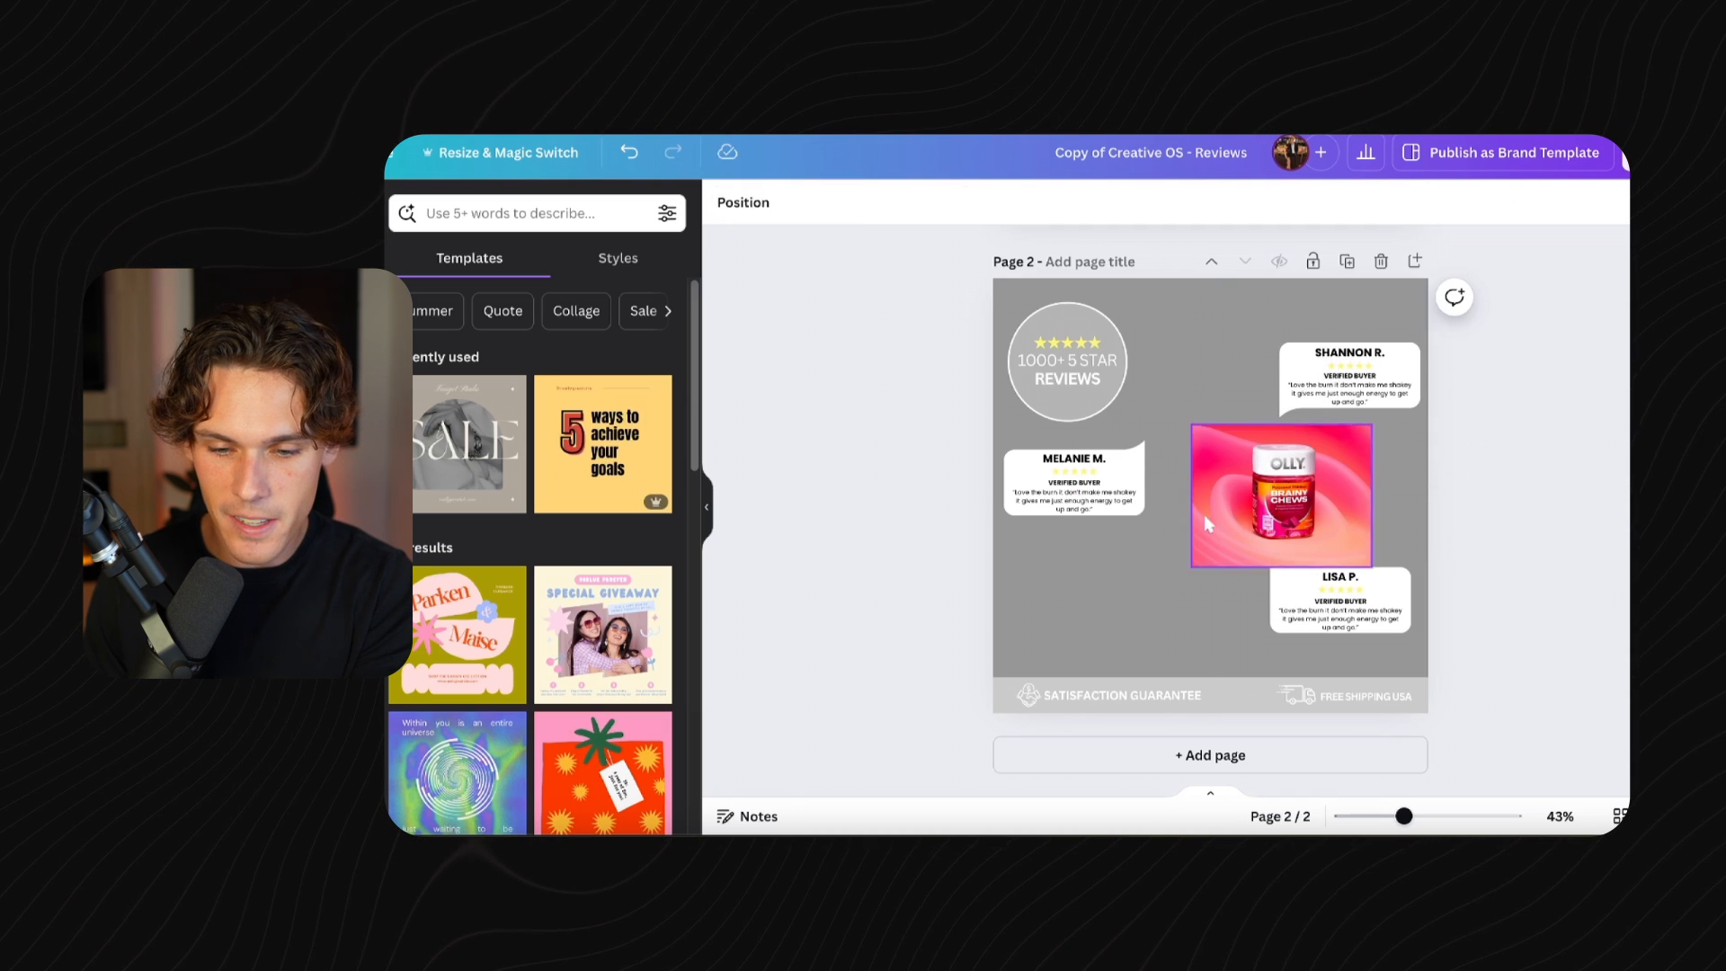
click(1081, 563)
key(Delete)
Enlarge and reposition the product image so it covers all of page 2 with the jar near the centre.
drag(1243, 498, 1124, 533)
drag(1255, 459, 1582, 201)
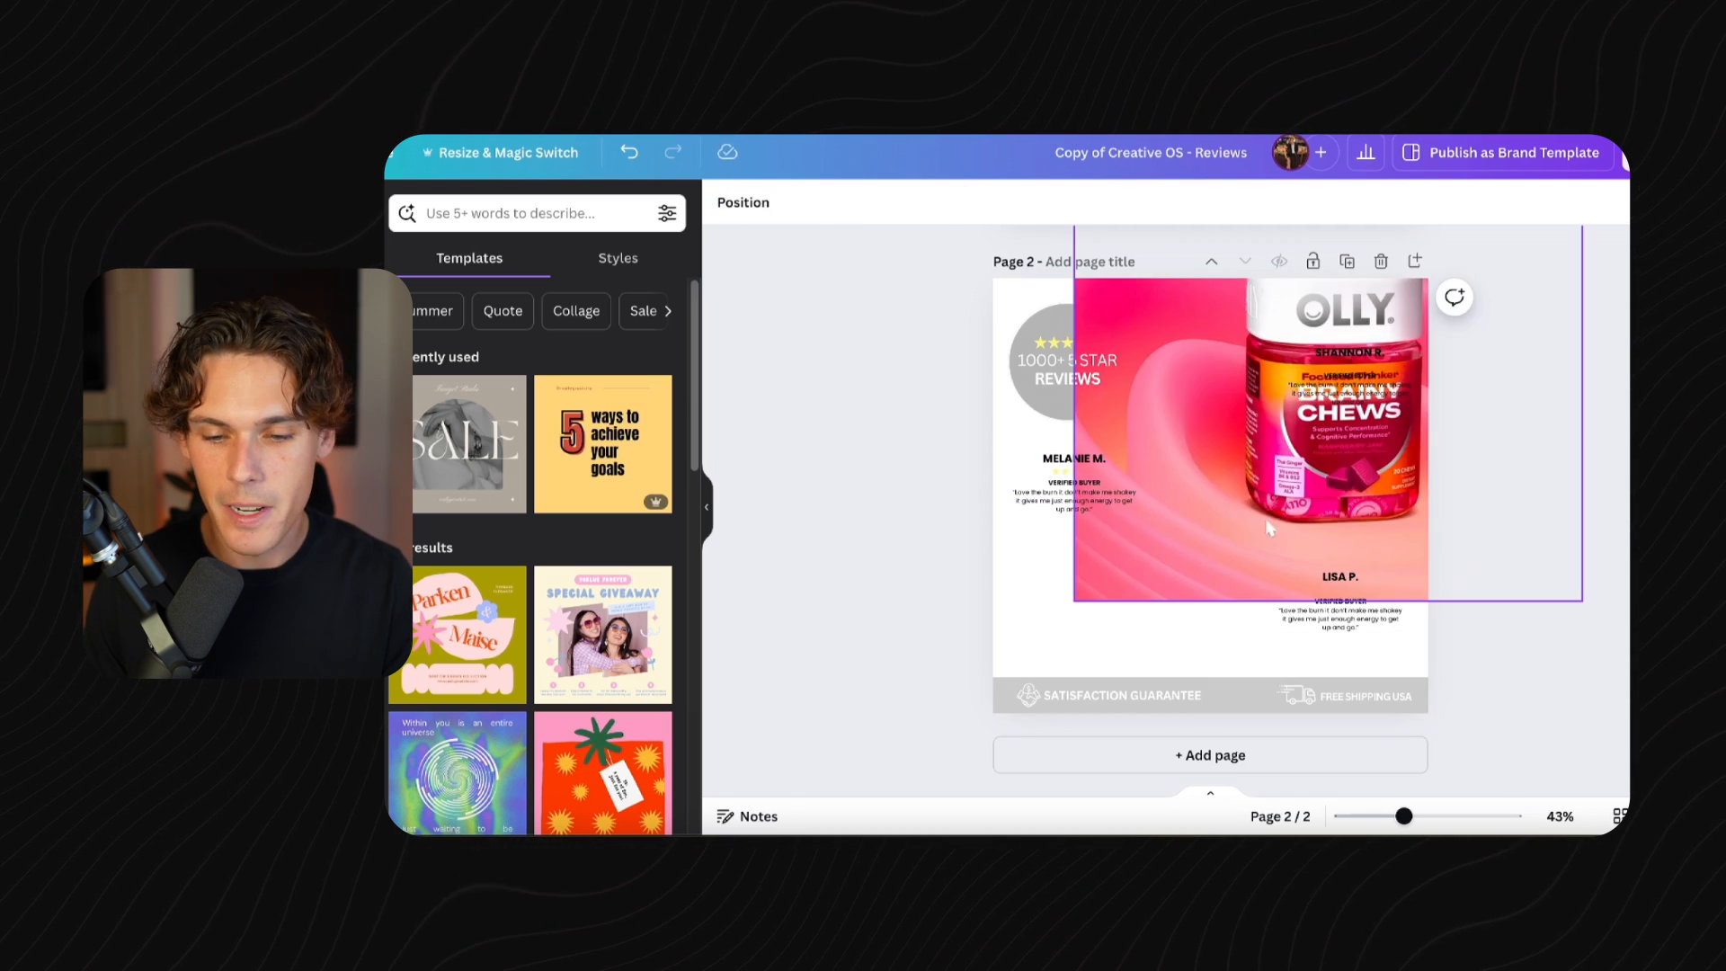
drag(1075, 600, 992, 665)
drag(1254, 466, 1180, 520)
drag(1505, 250, 1494, 276)
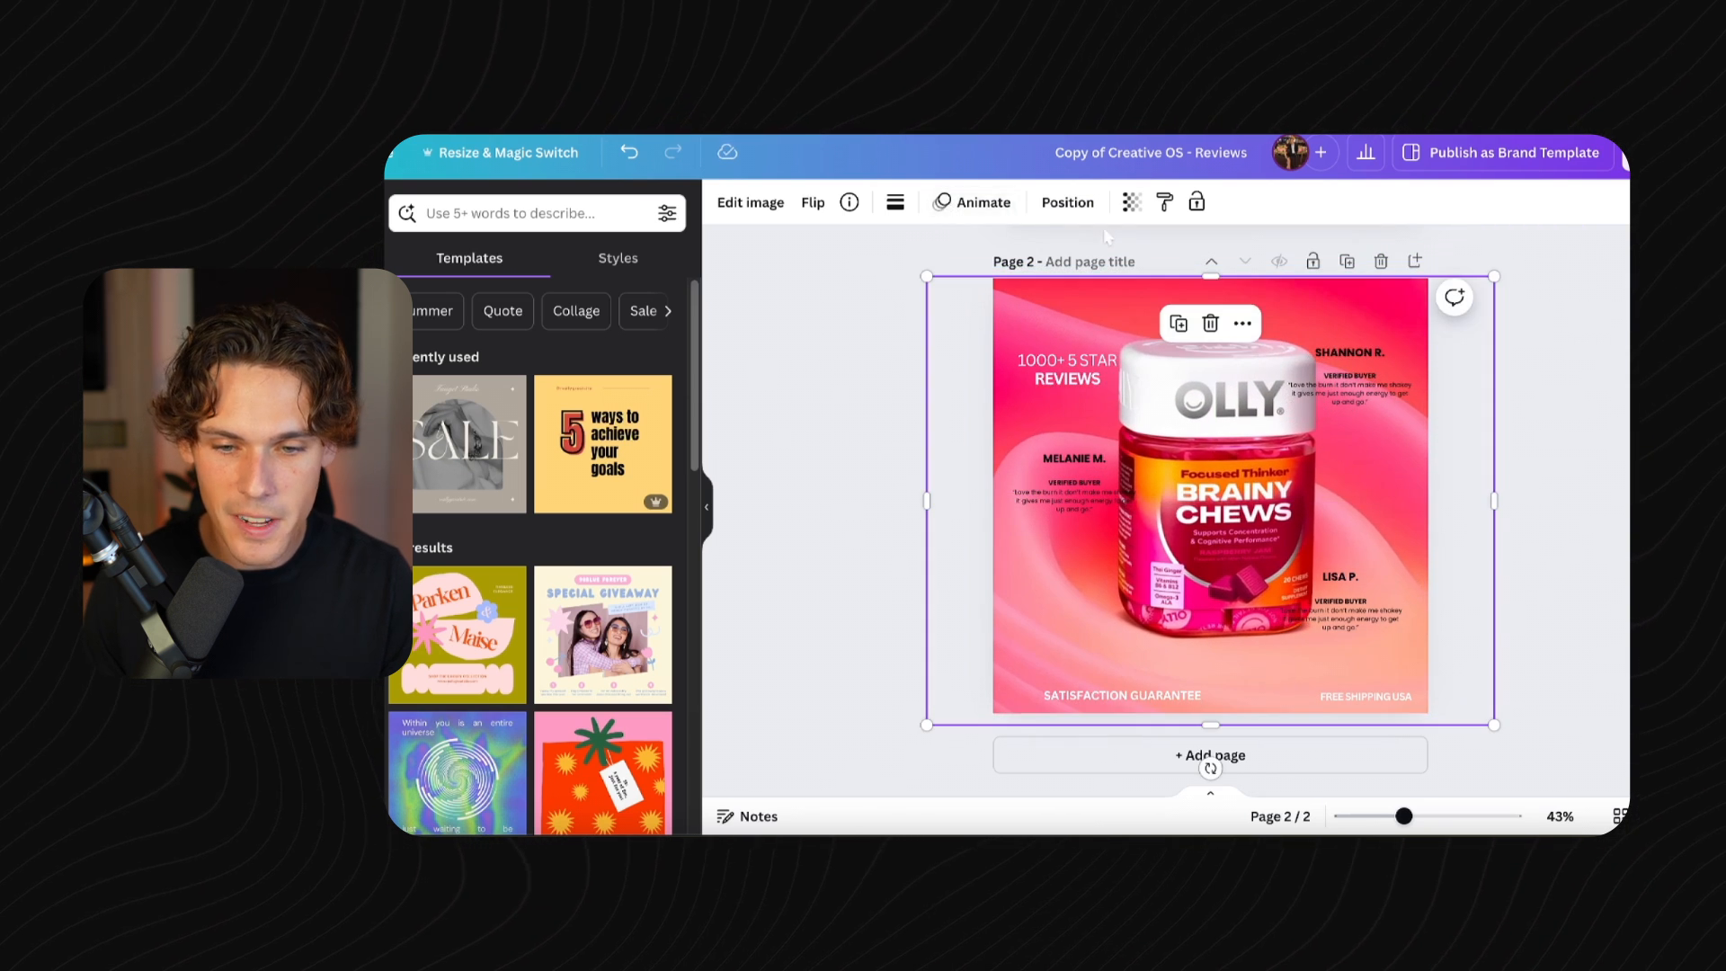
Send the product image to the back and shrink it to about 1000 px high, placed above the footer bar.
click(1067, 202)
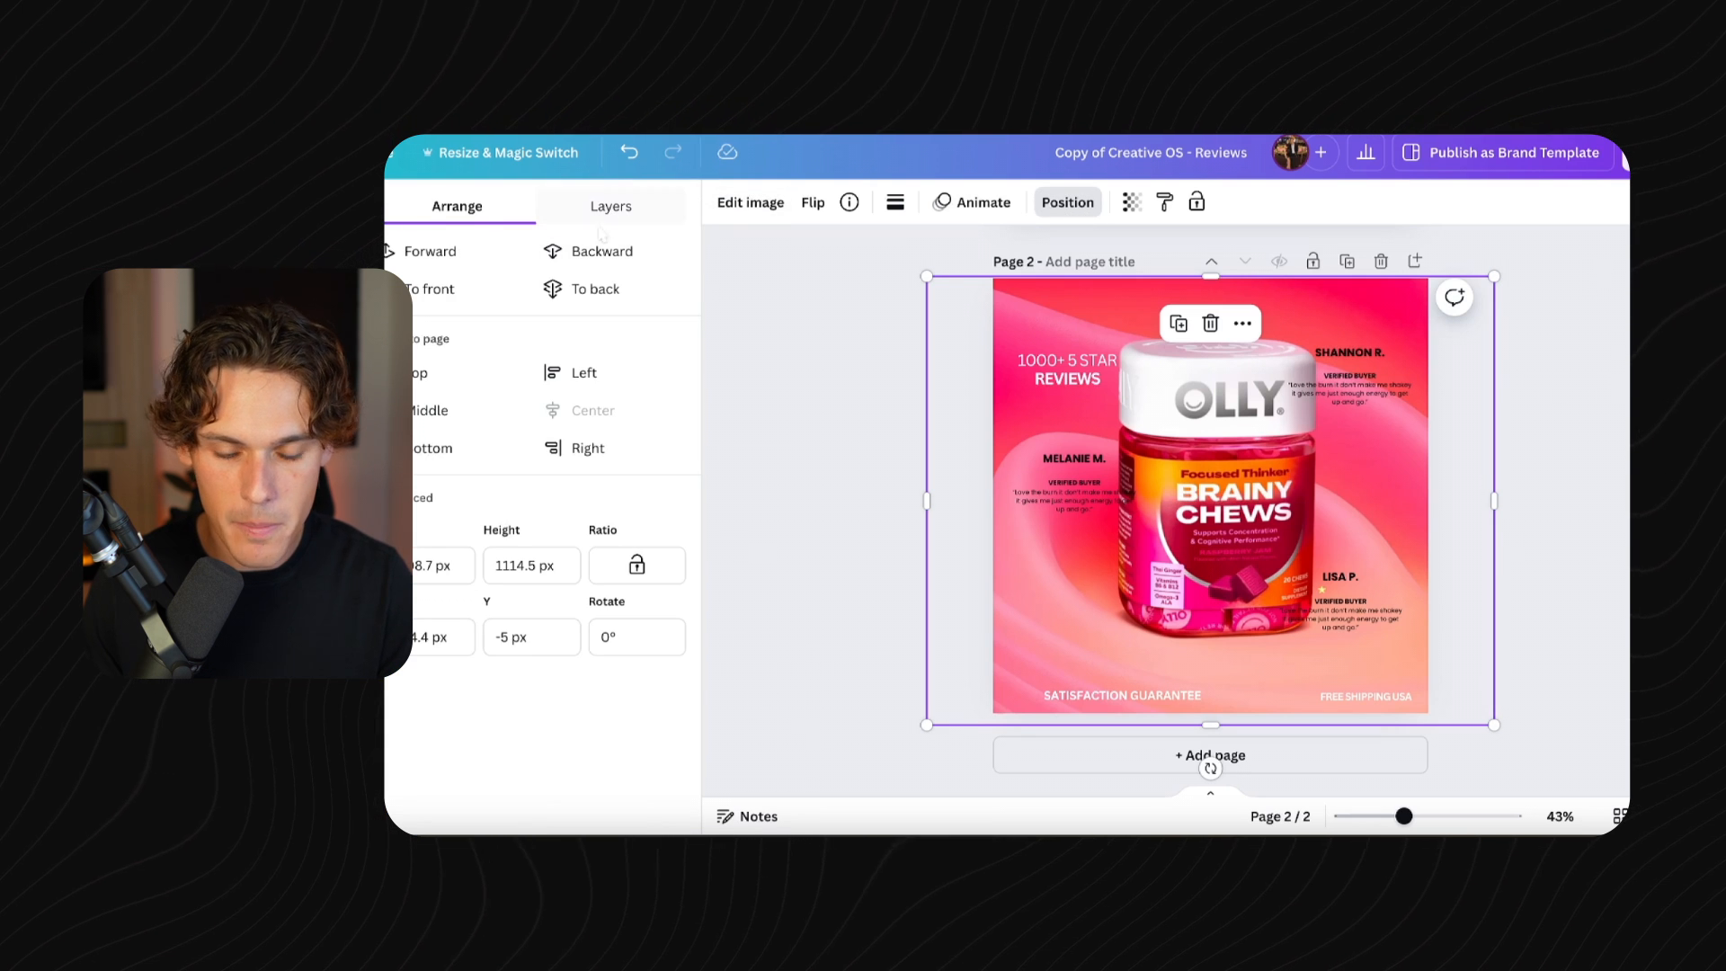
click(600, 290)
drag(1496, 274, 1449, 313)
drag(1226, 483, 1247, 449)
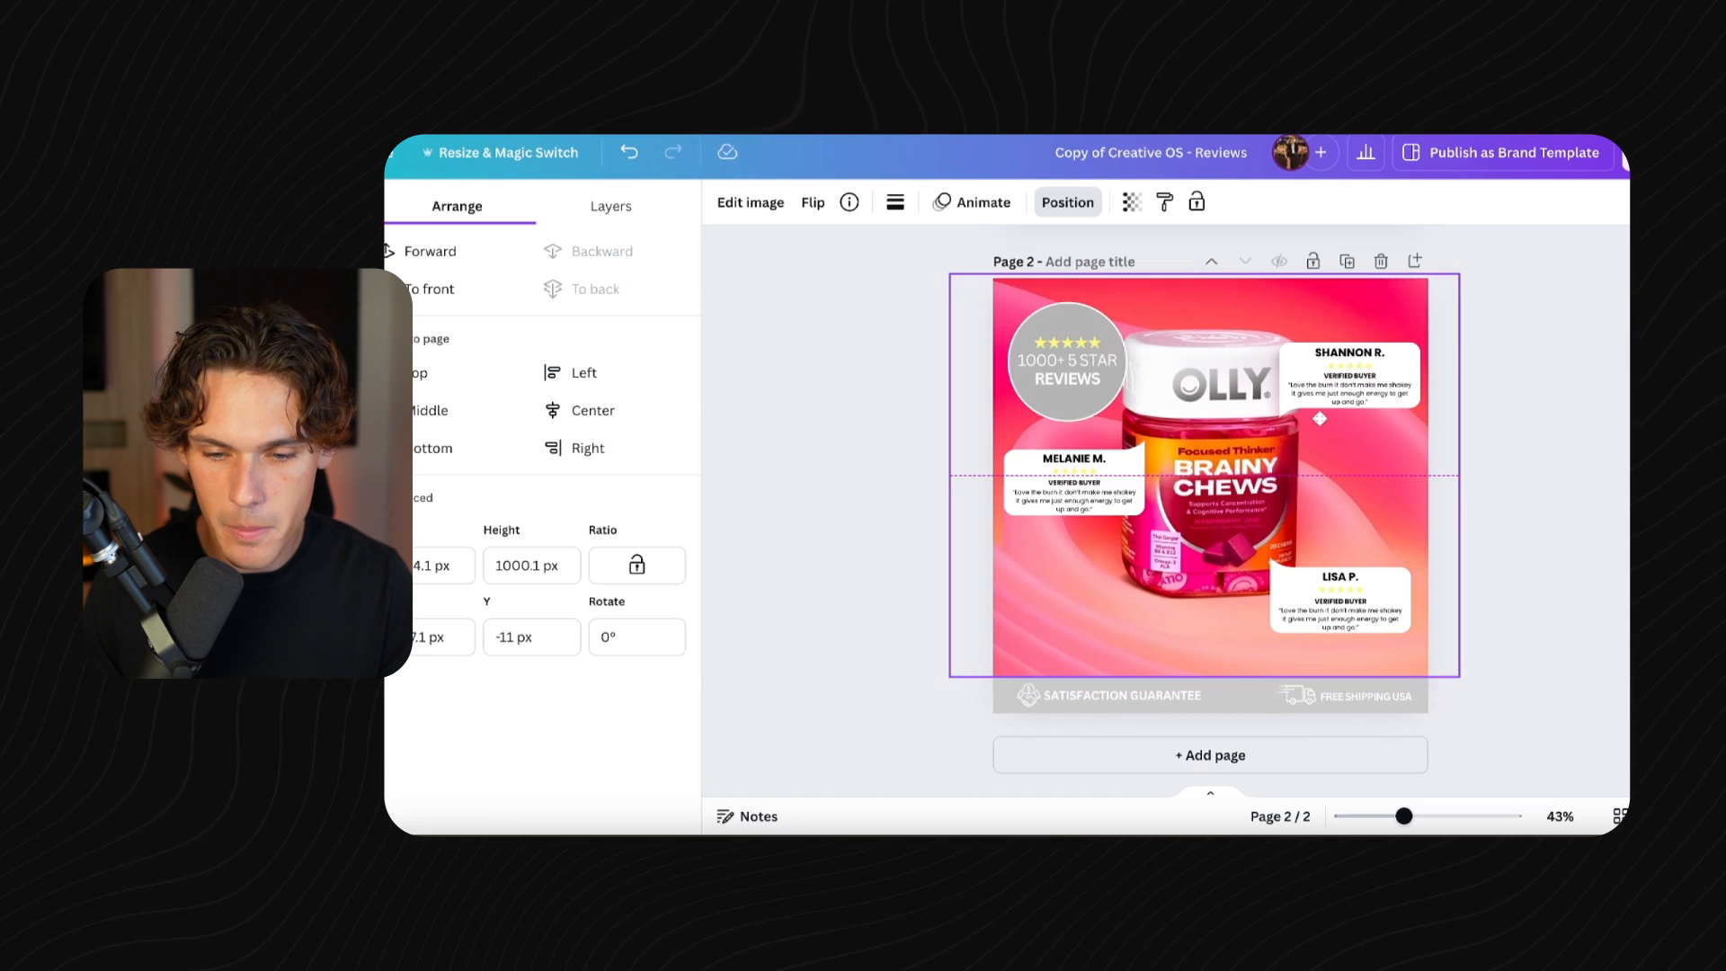
drag(1318, 418, 1316, 426)
click(1319, 374)
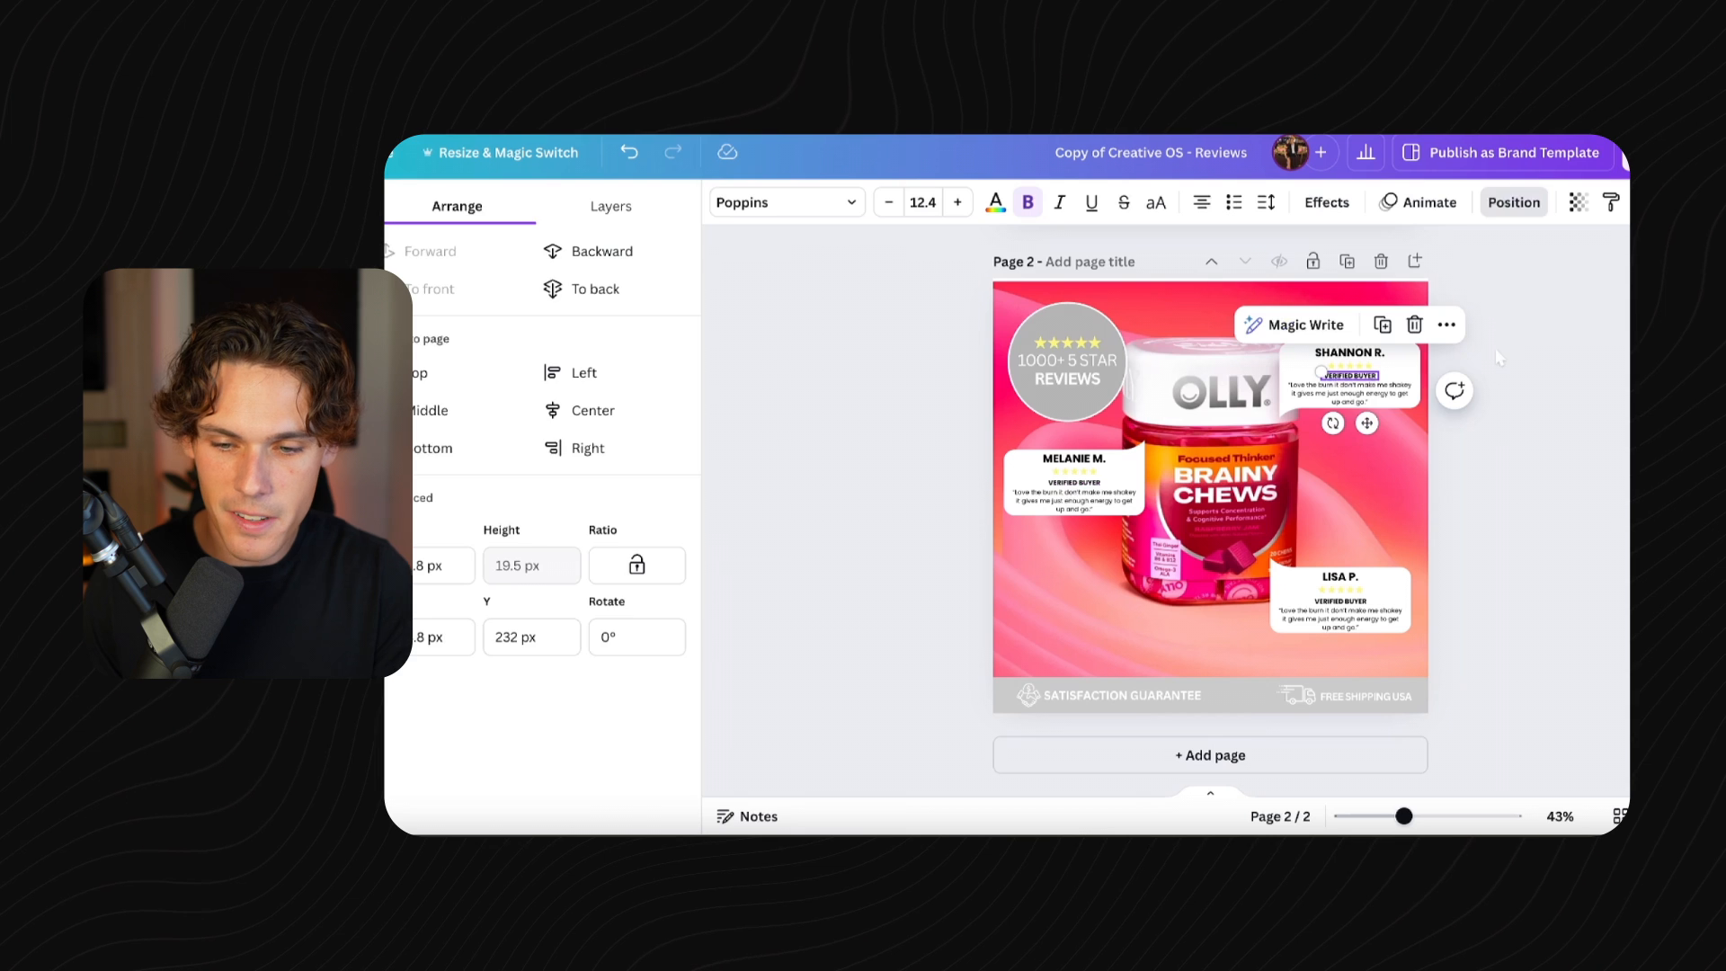
click(1500, 358)
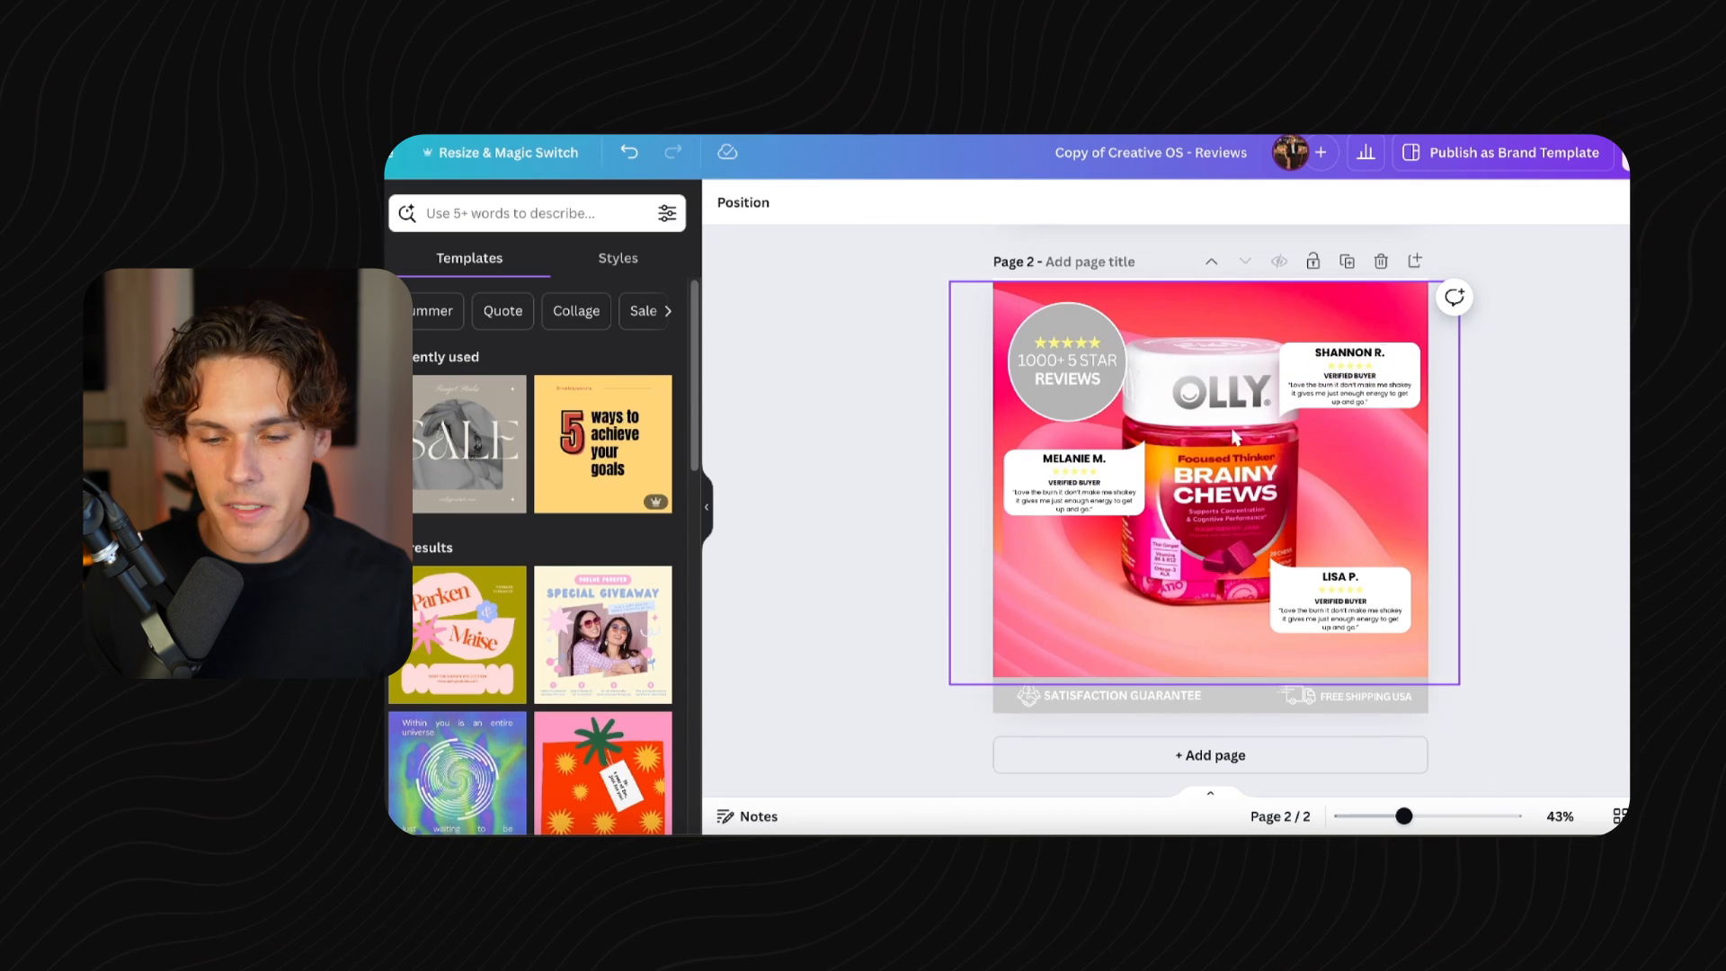
Recolour the footer bar with the dark pink #D21450 sampled from the product jar.
click(1266, 710)
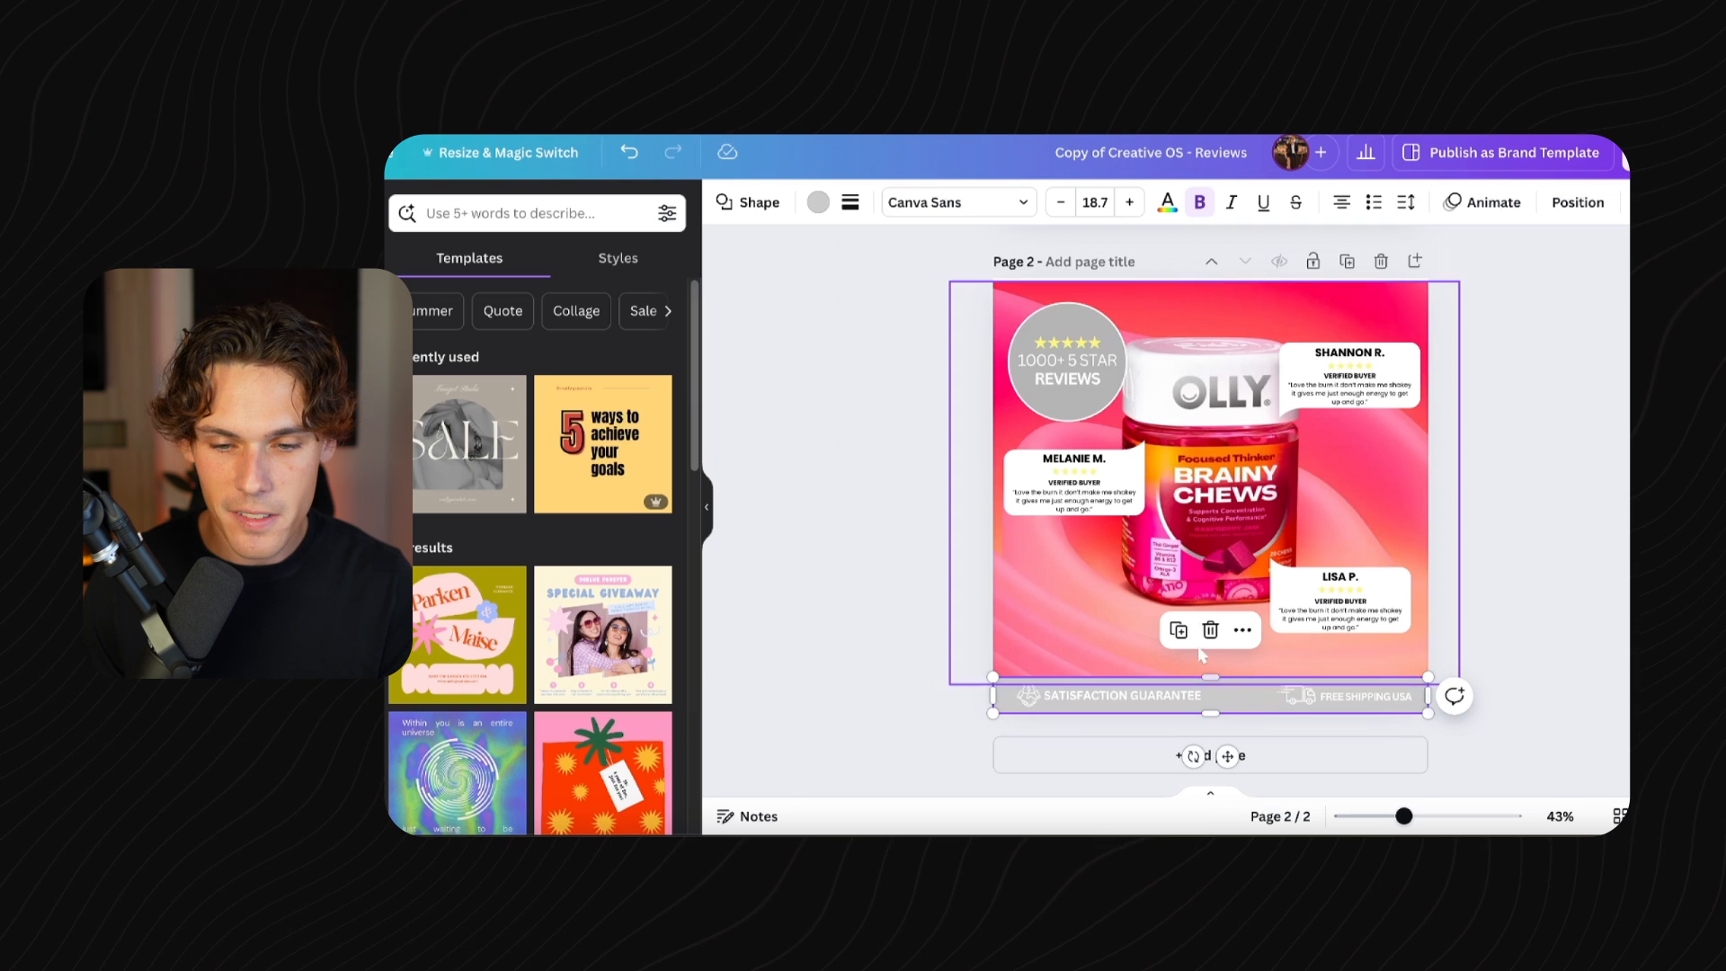
click(817, 205)
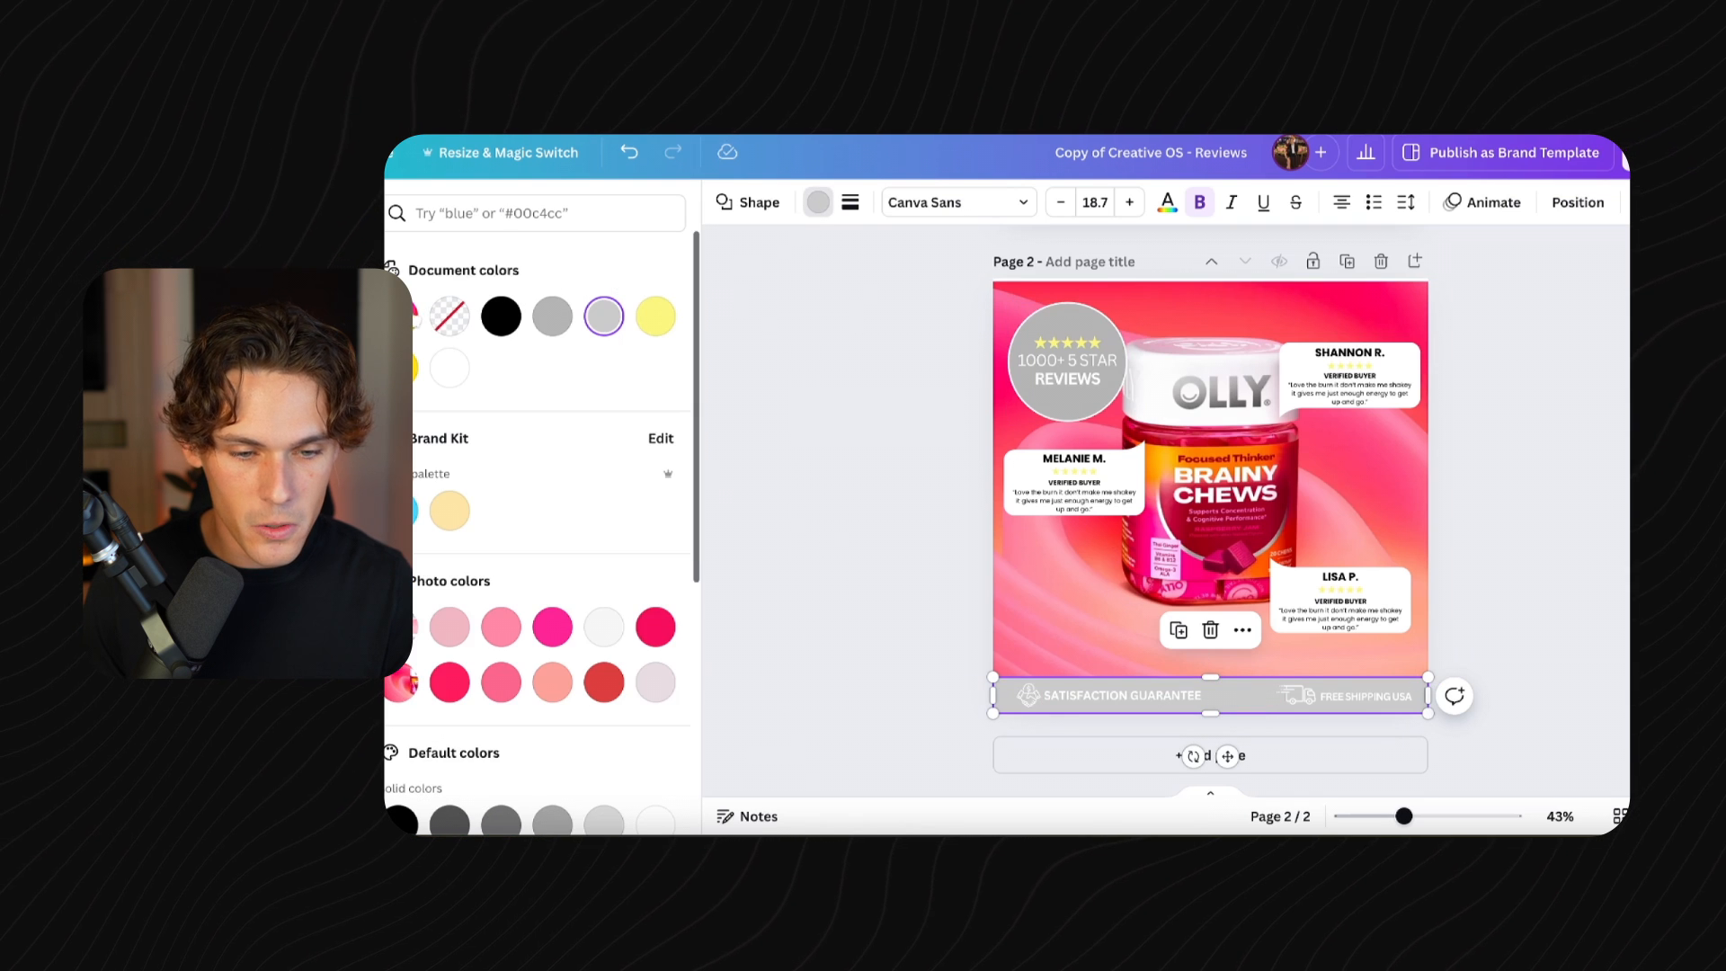
click(406, 315)
click(636, 555)
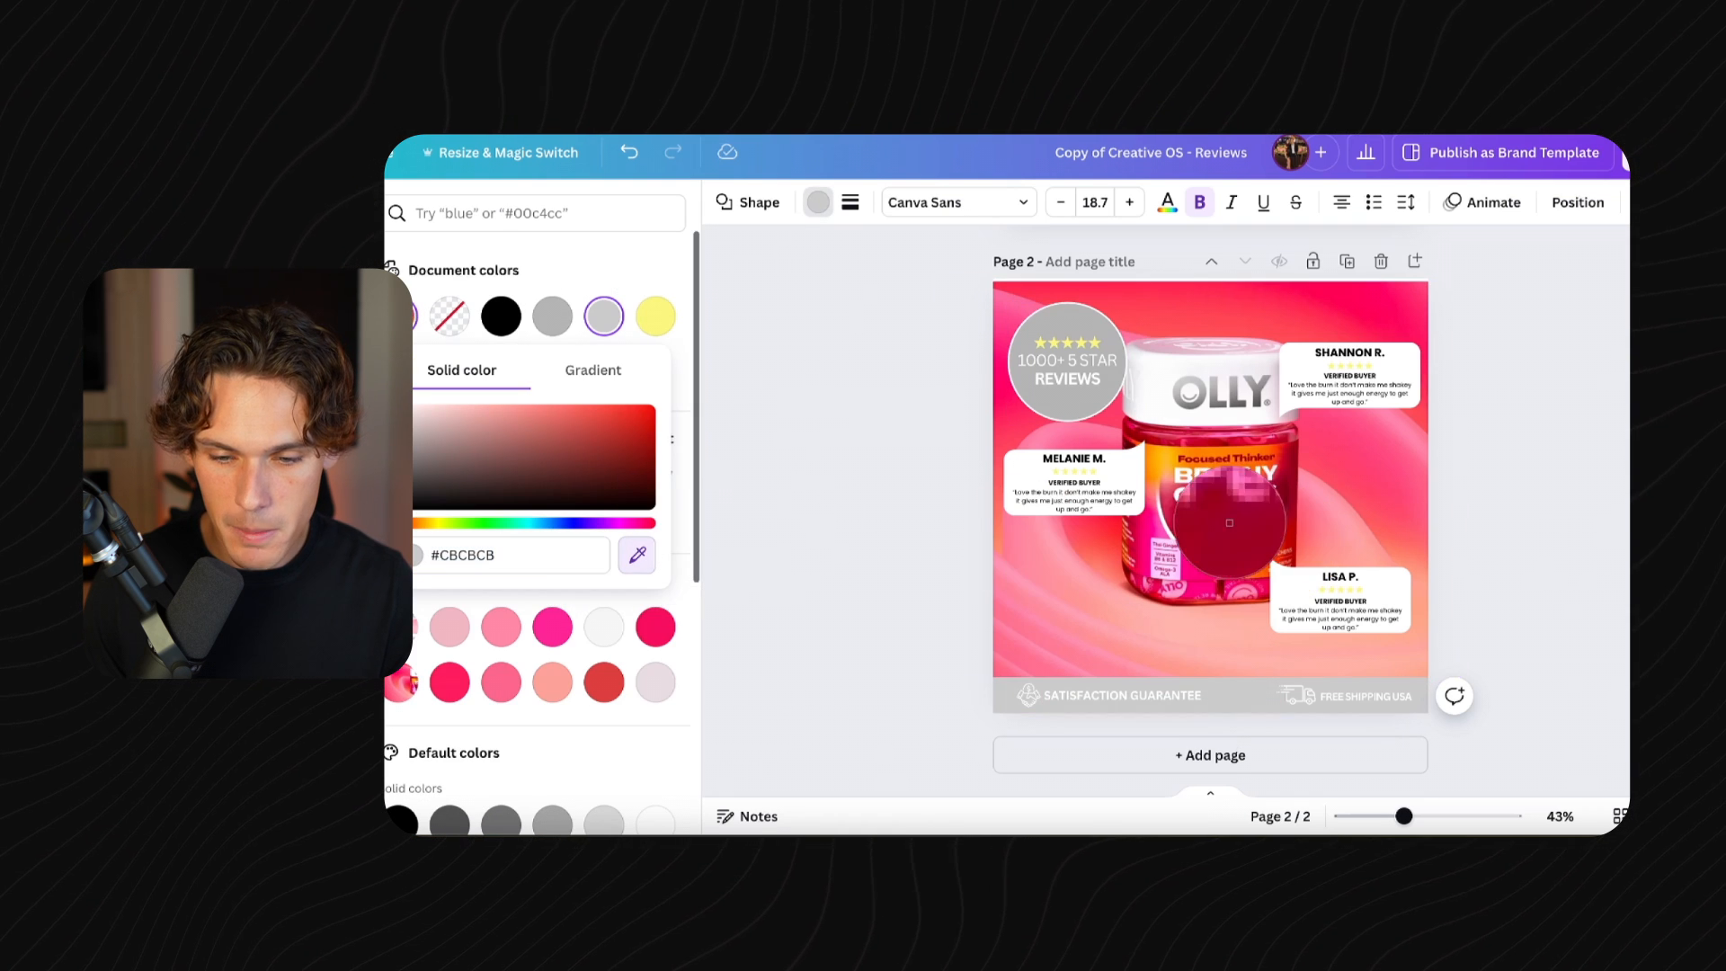
click(1220, 536)
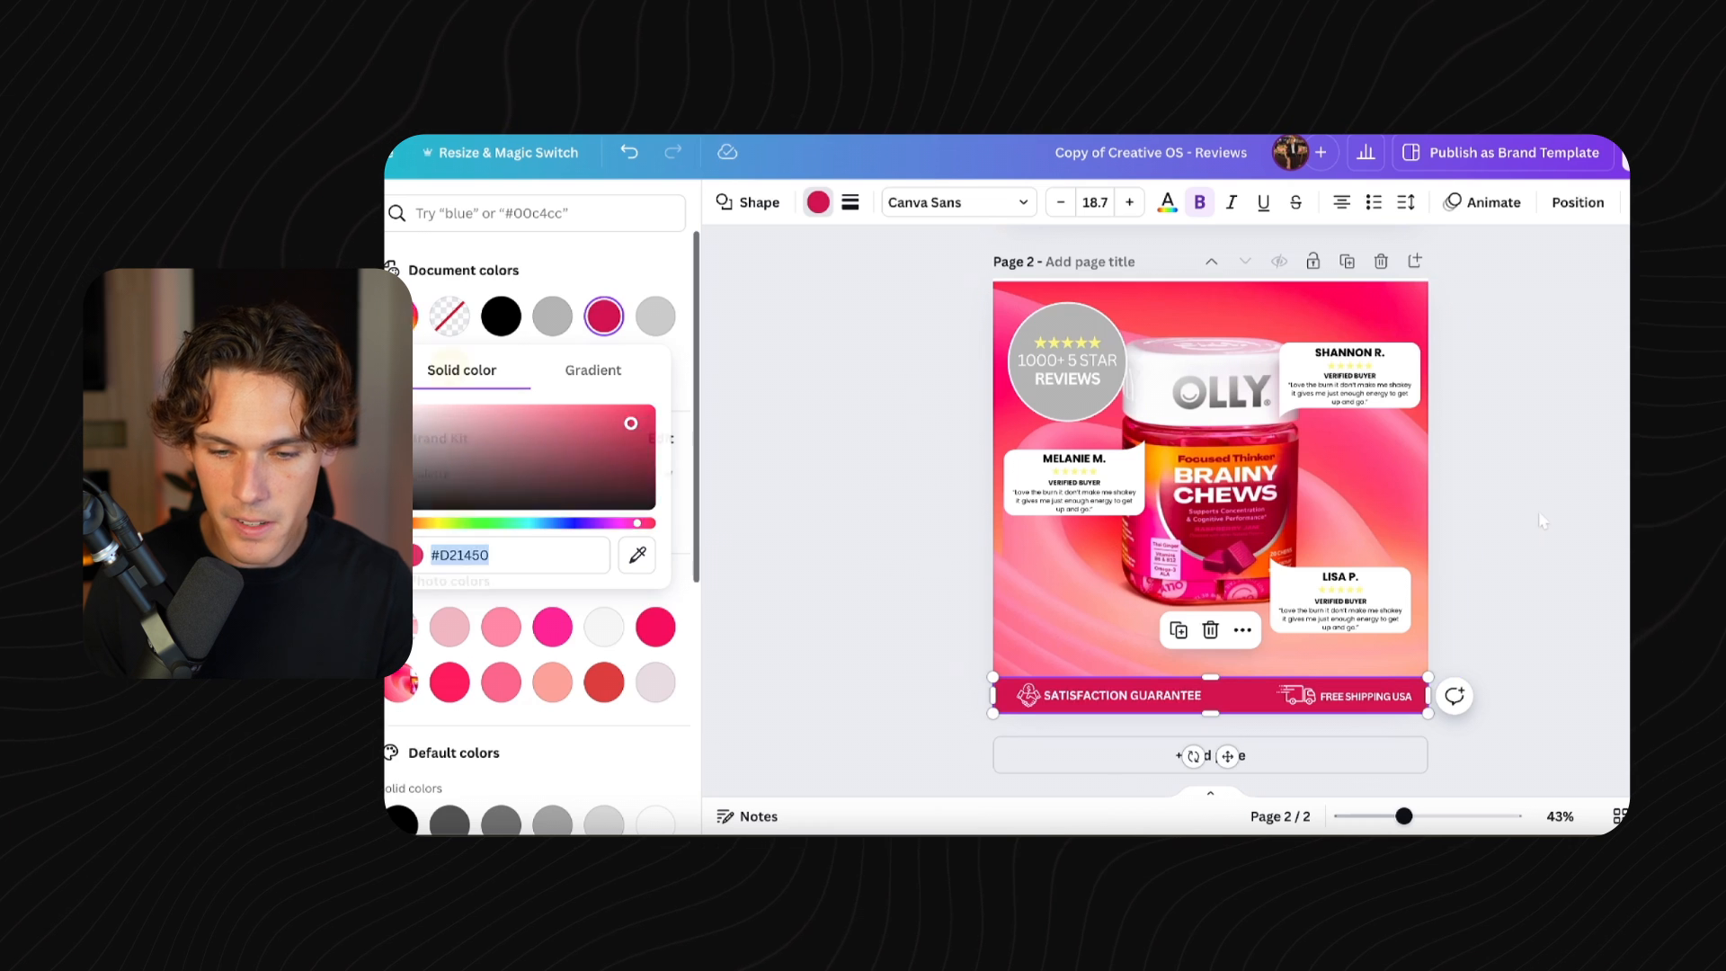
click(1539, 511)
Replace the quote in the lowest review bubble with "best vitamins out there. Would definitely recommend.".
drag(1404, 817, 1435, 816)
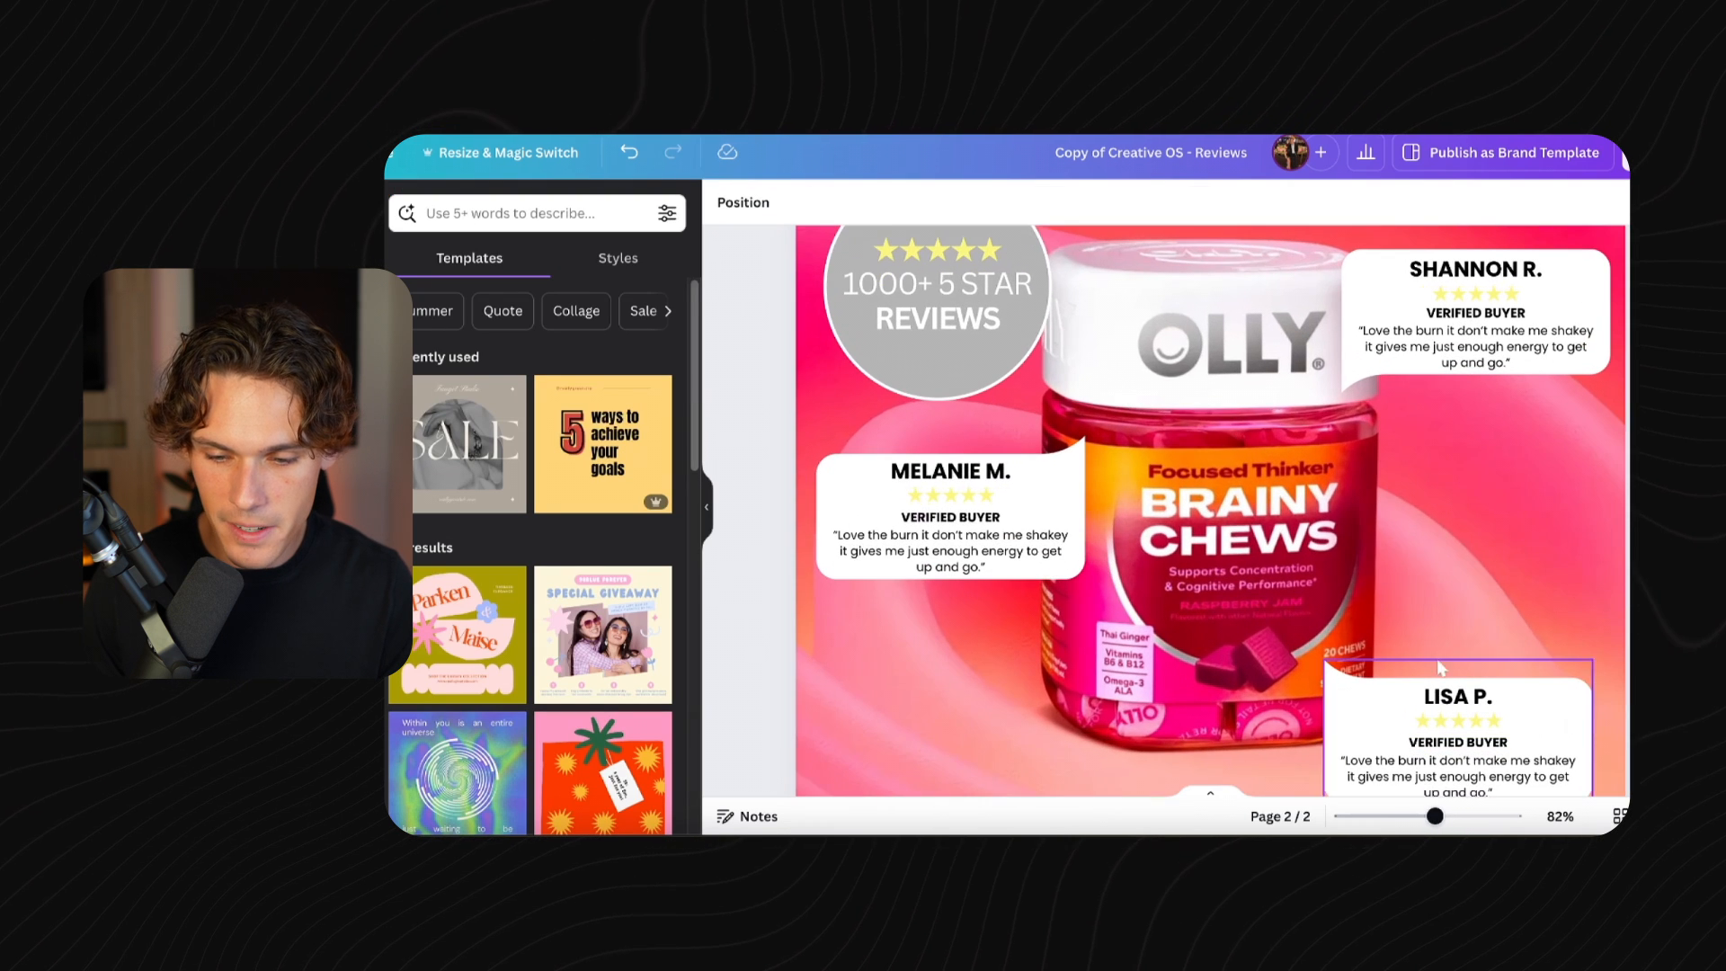
scroll(1435, 617, down, 1)
click(1441, 715)
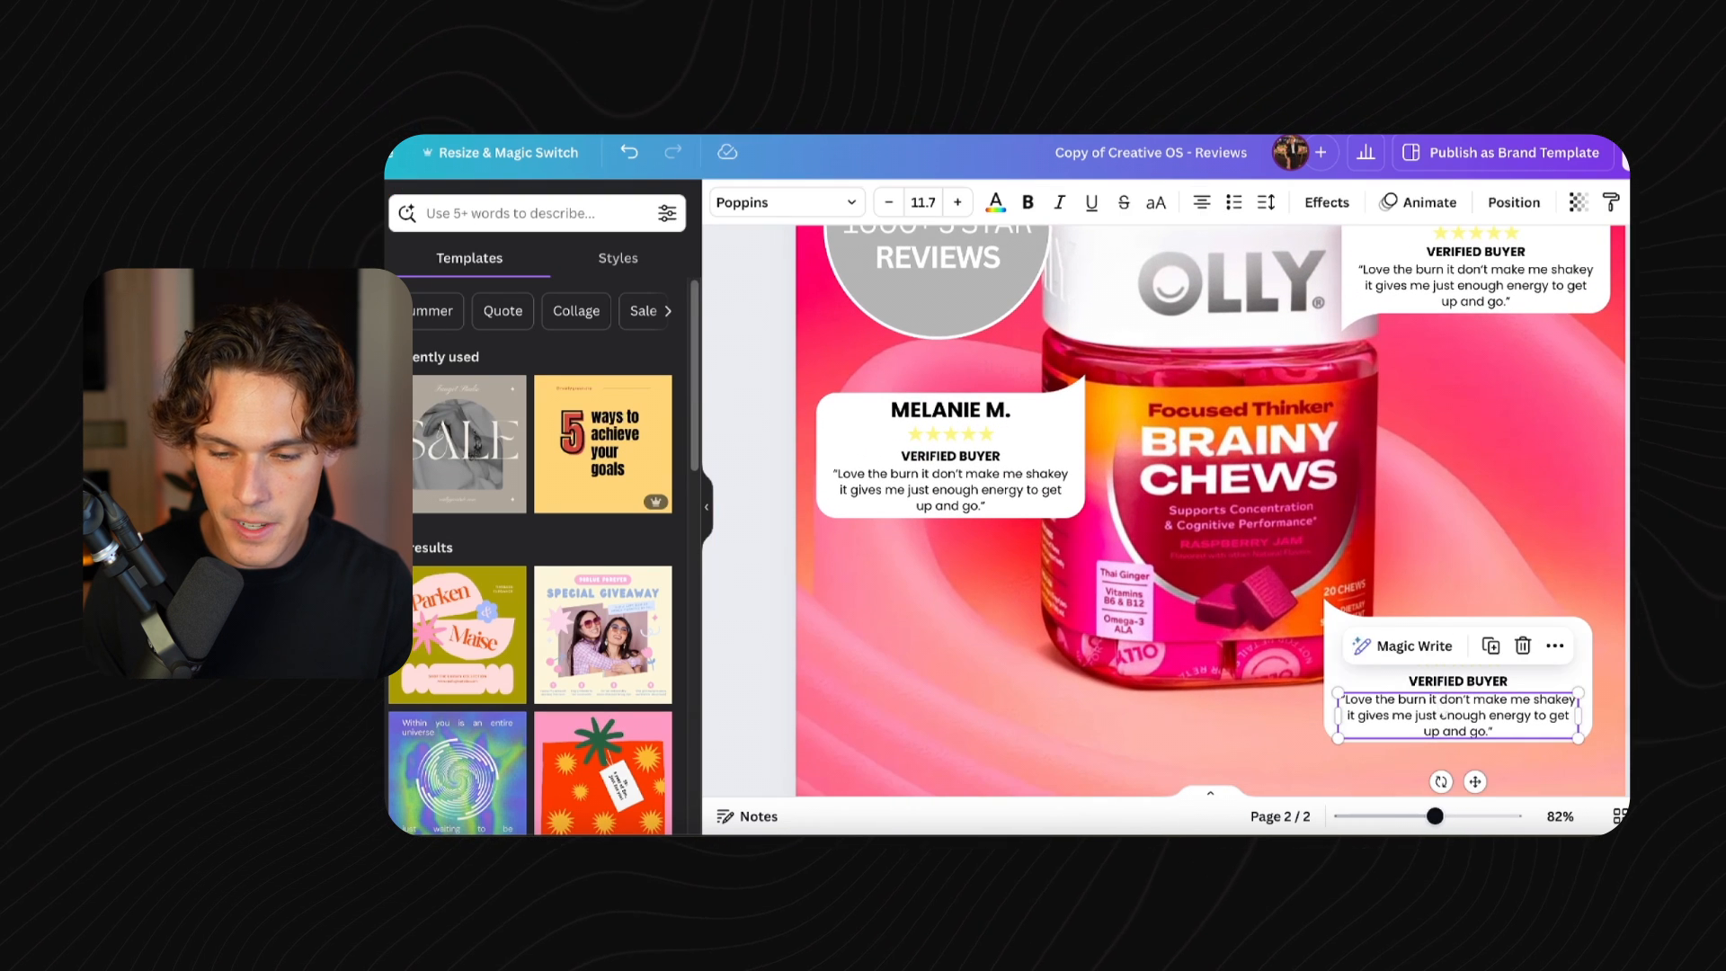
click(1438, 699)
key(BackSpace)
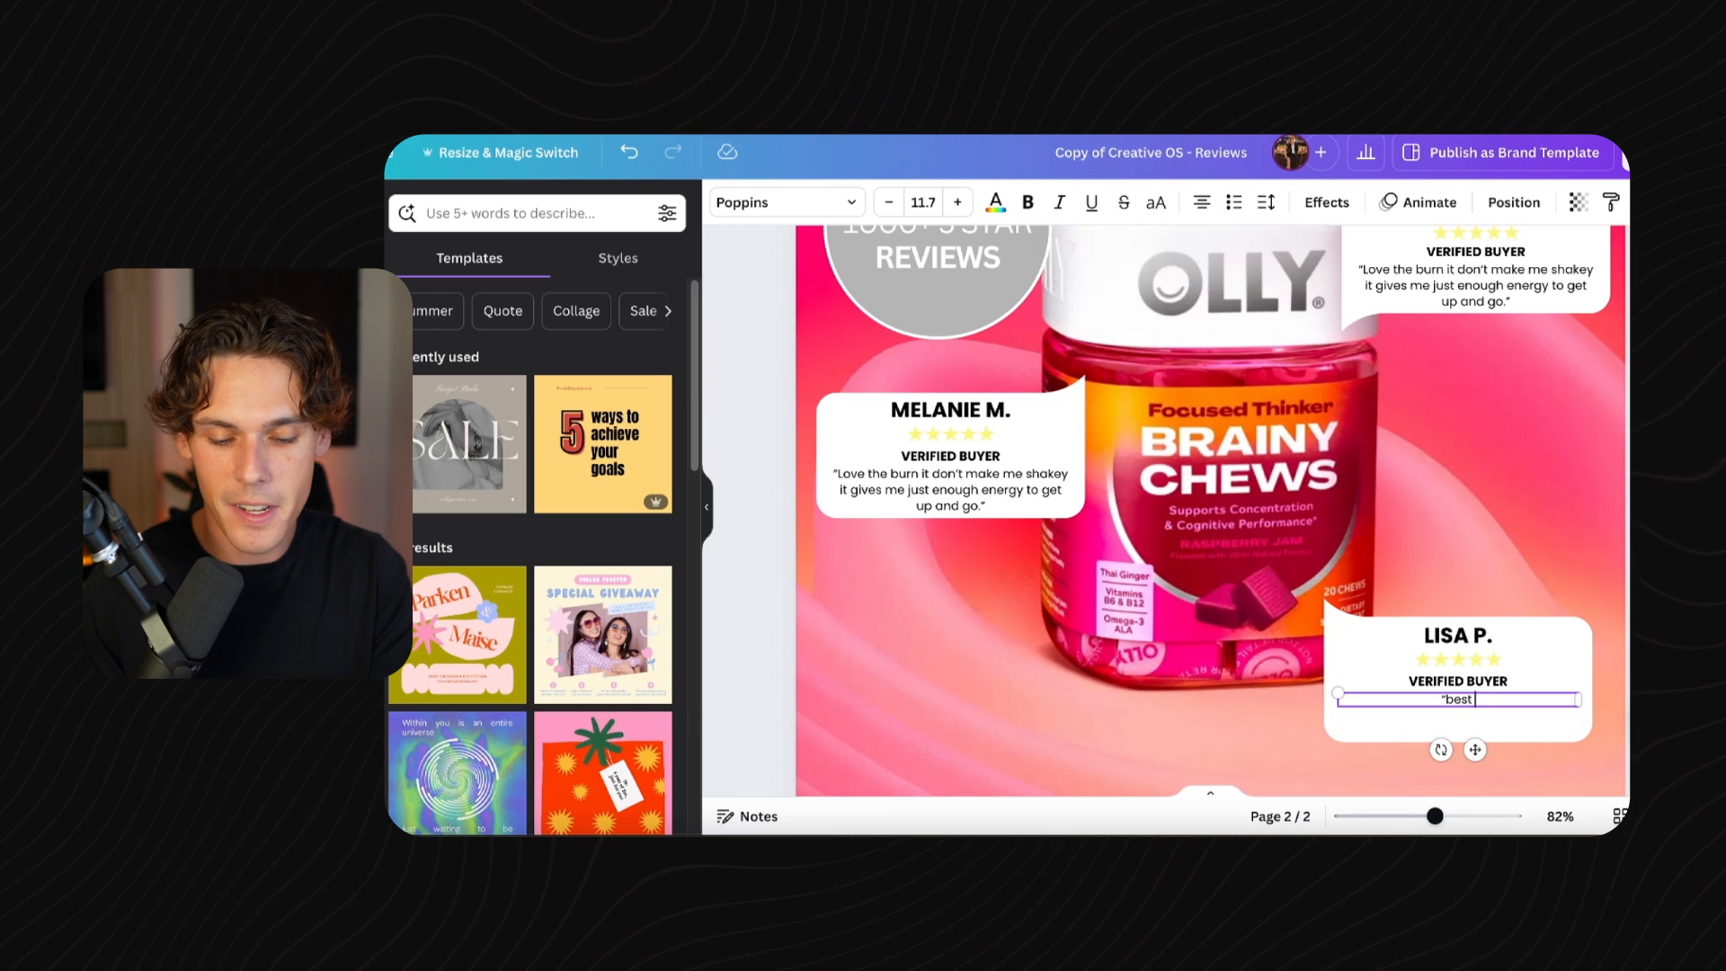
text("best vit)
click(1355, 582)
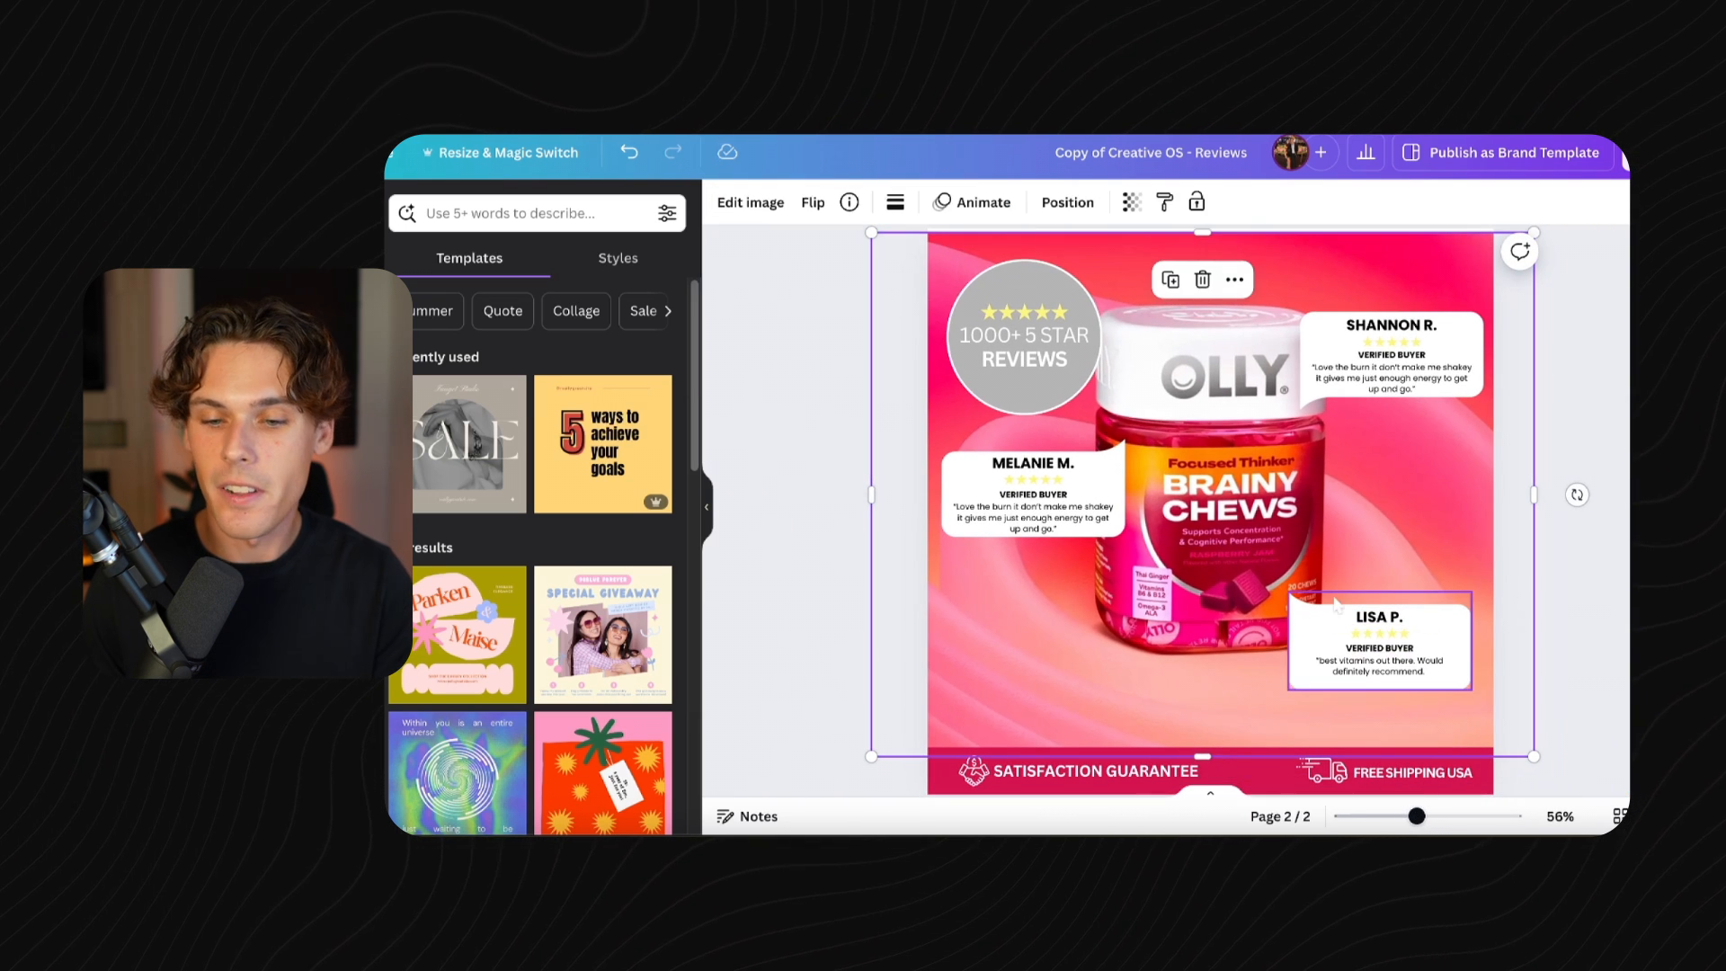
Fill the round "1000+ 5 STAR REVIEWS" badge with the document colour #D21450.
click(1039, 408)
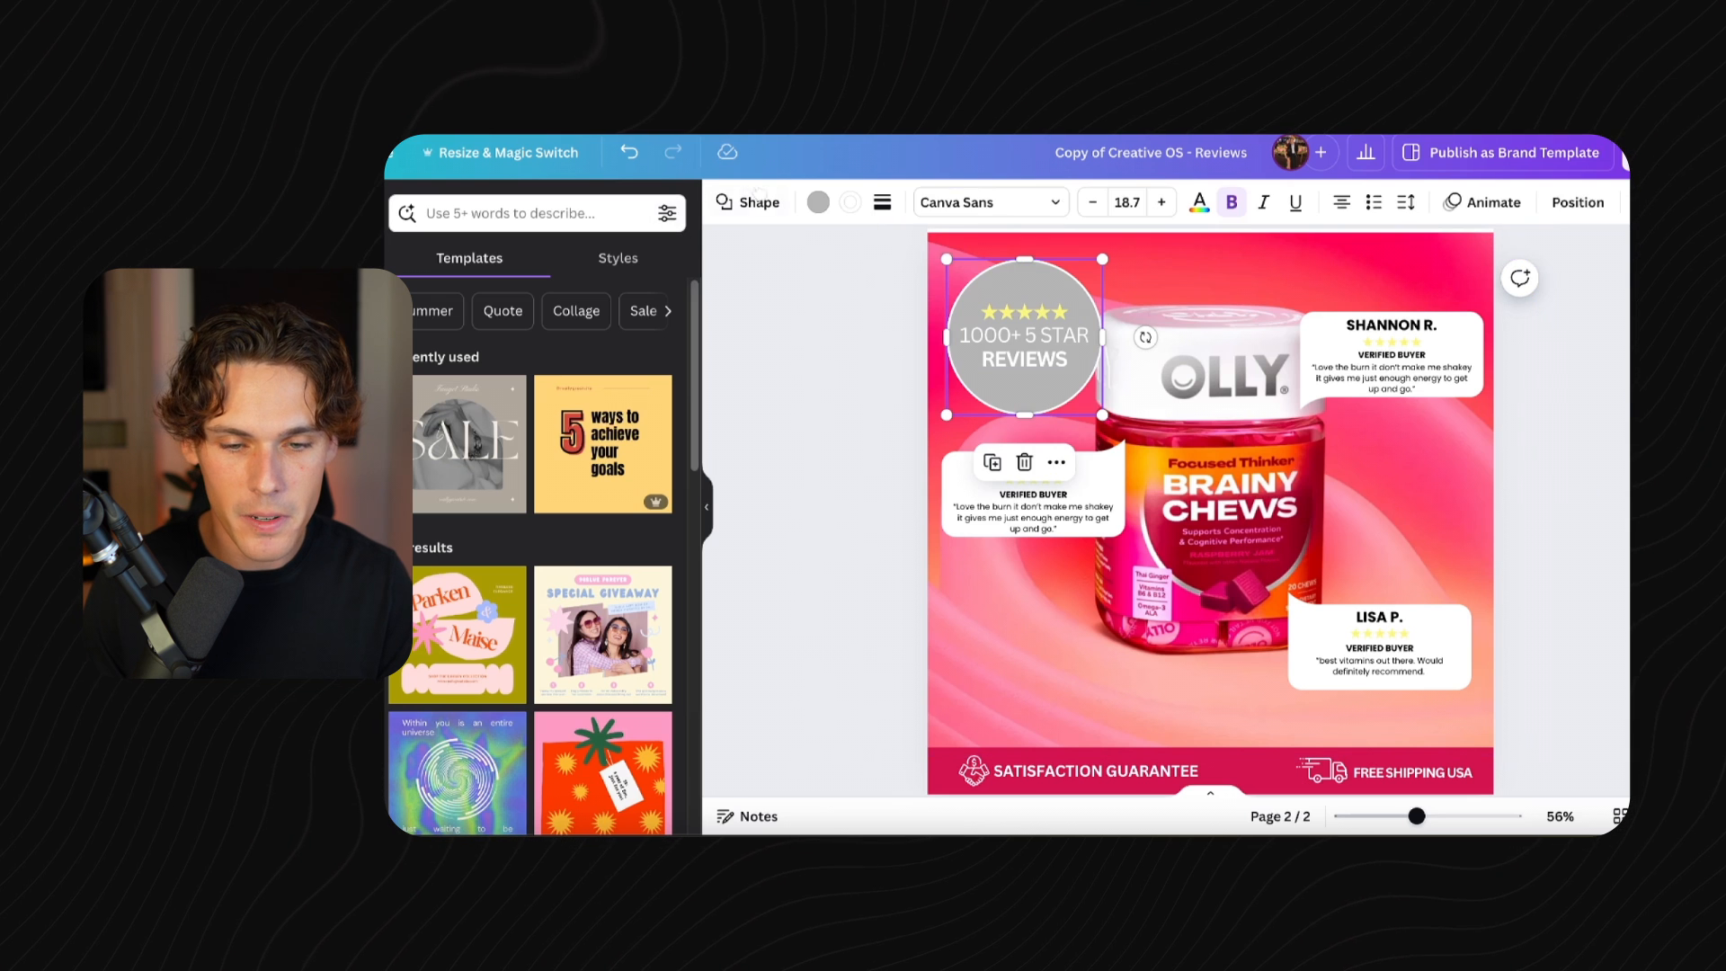
click(820, 205)
click(603, 320)
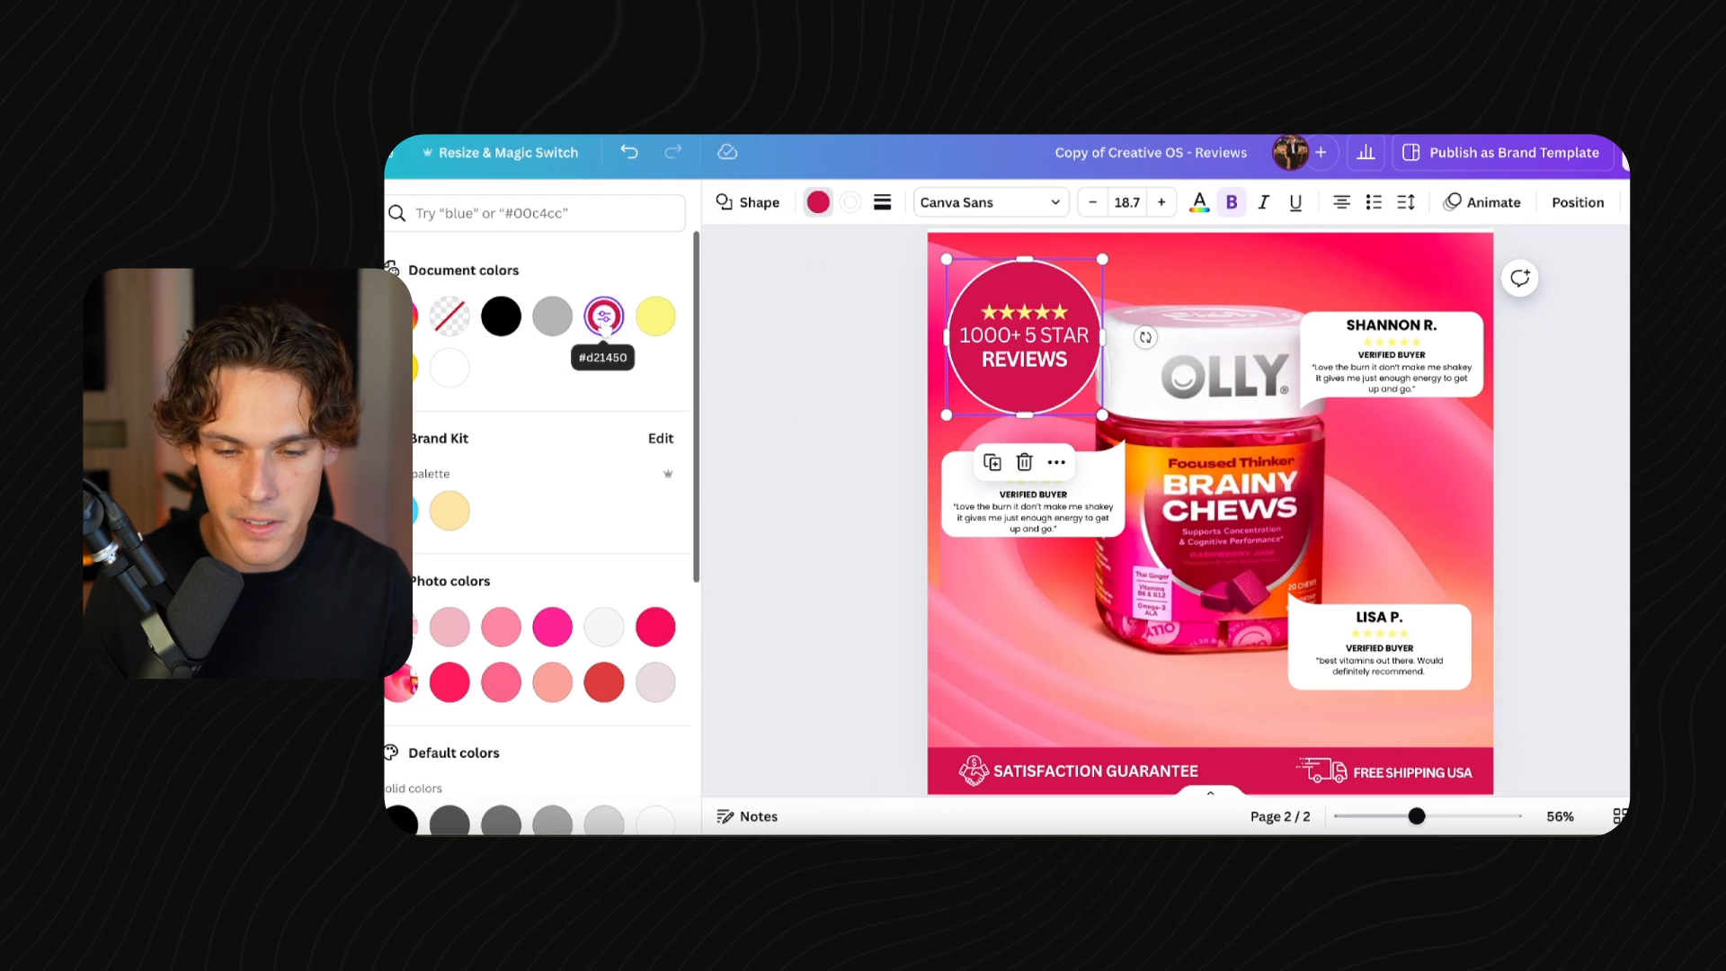
Try white, black and grey fills on the round reviews badge, returning it to #D21450.
click(457, 361)
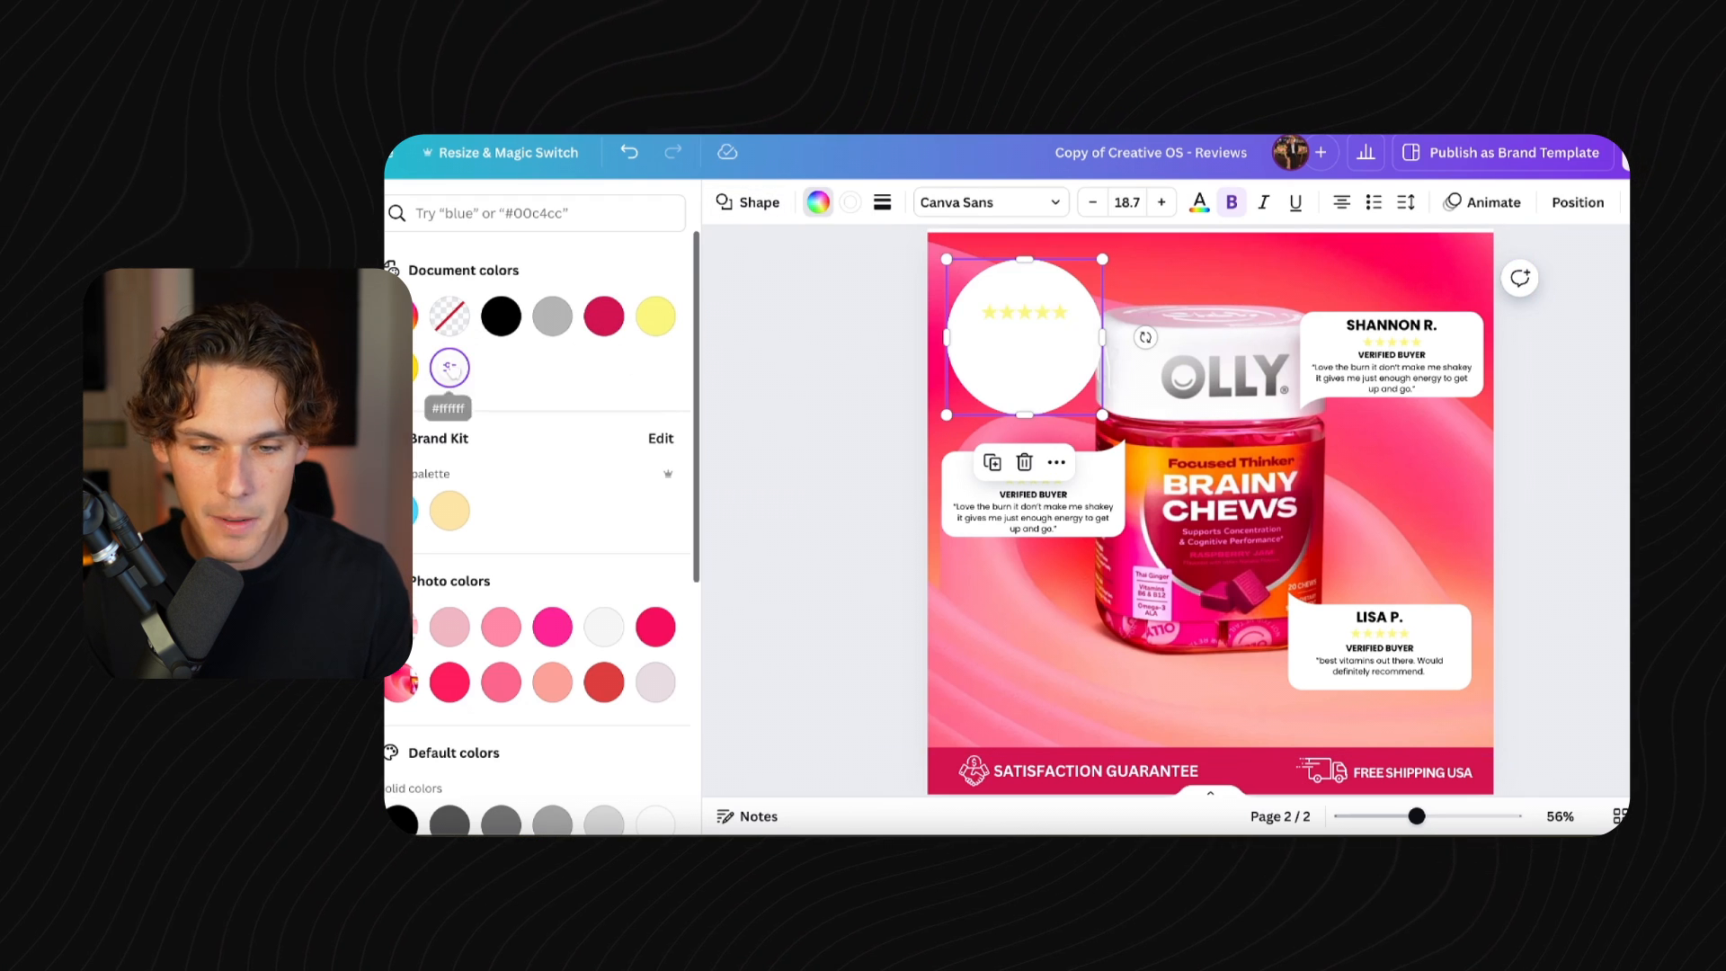
click(500, 317)
click(552, 316)
click(595, 322)
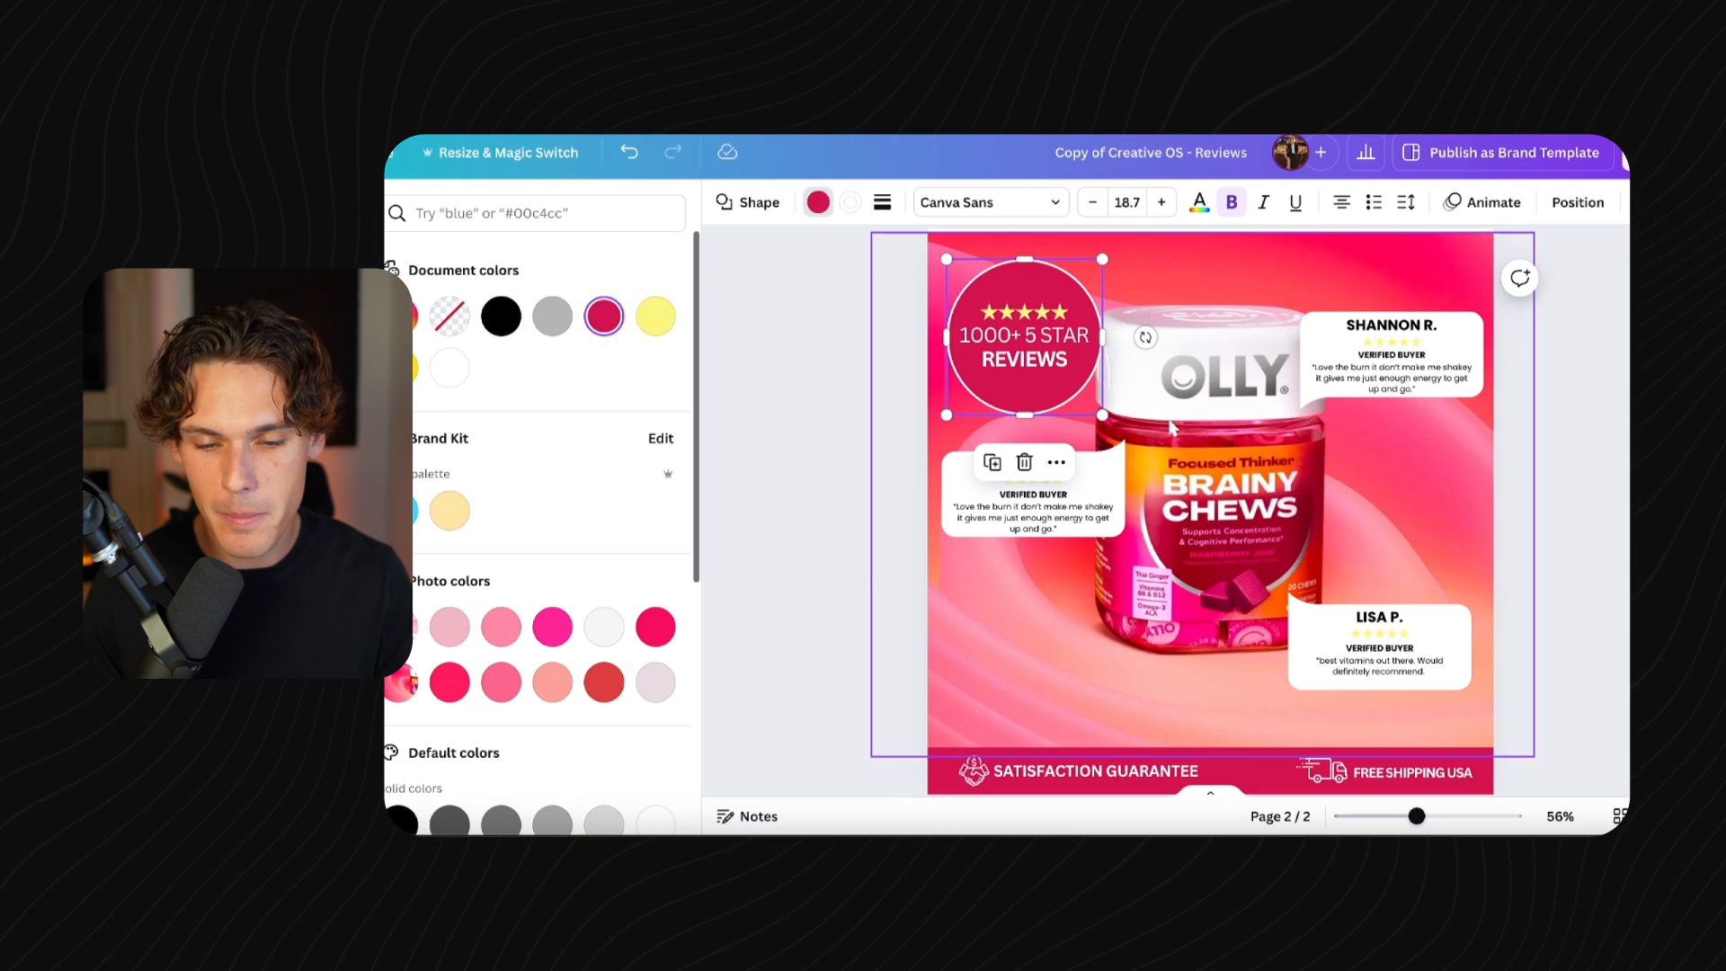
Trim the right side of the product image so it ends close to the page edge.
click(1357, 462)
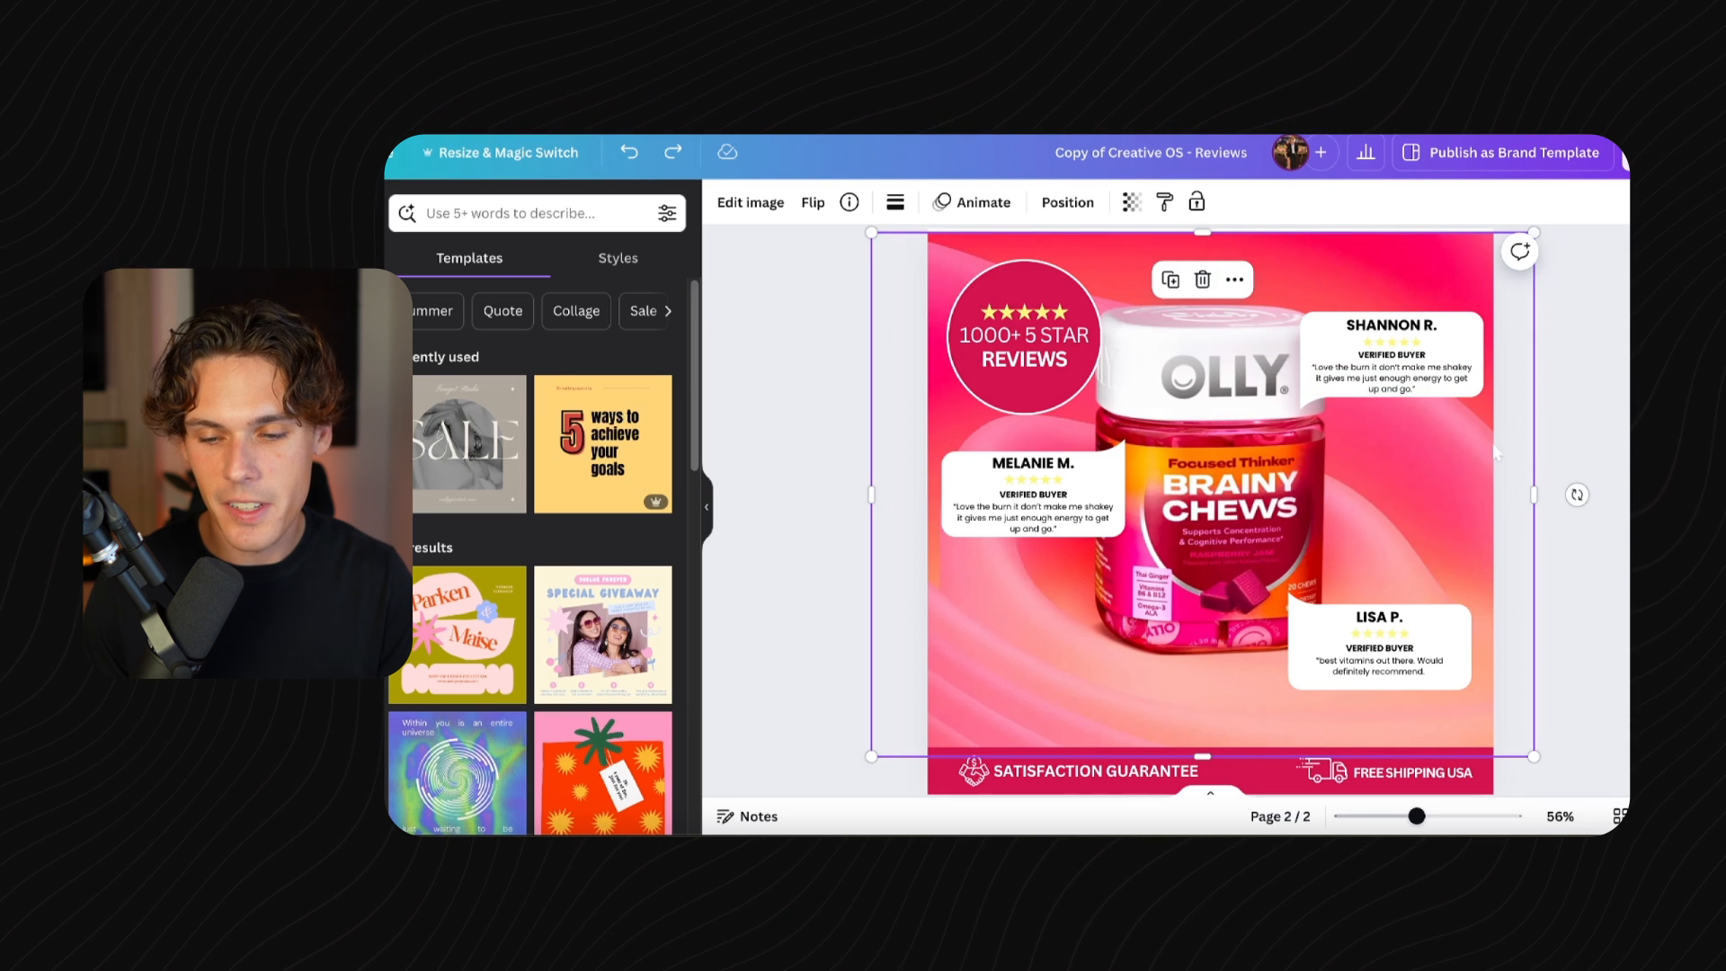
drag(1537, 448, 1418, 340)
click(1204, 417)
drag(1230, 405, 1493, 386)
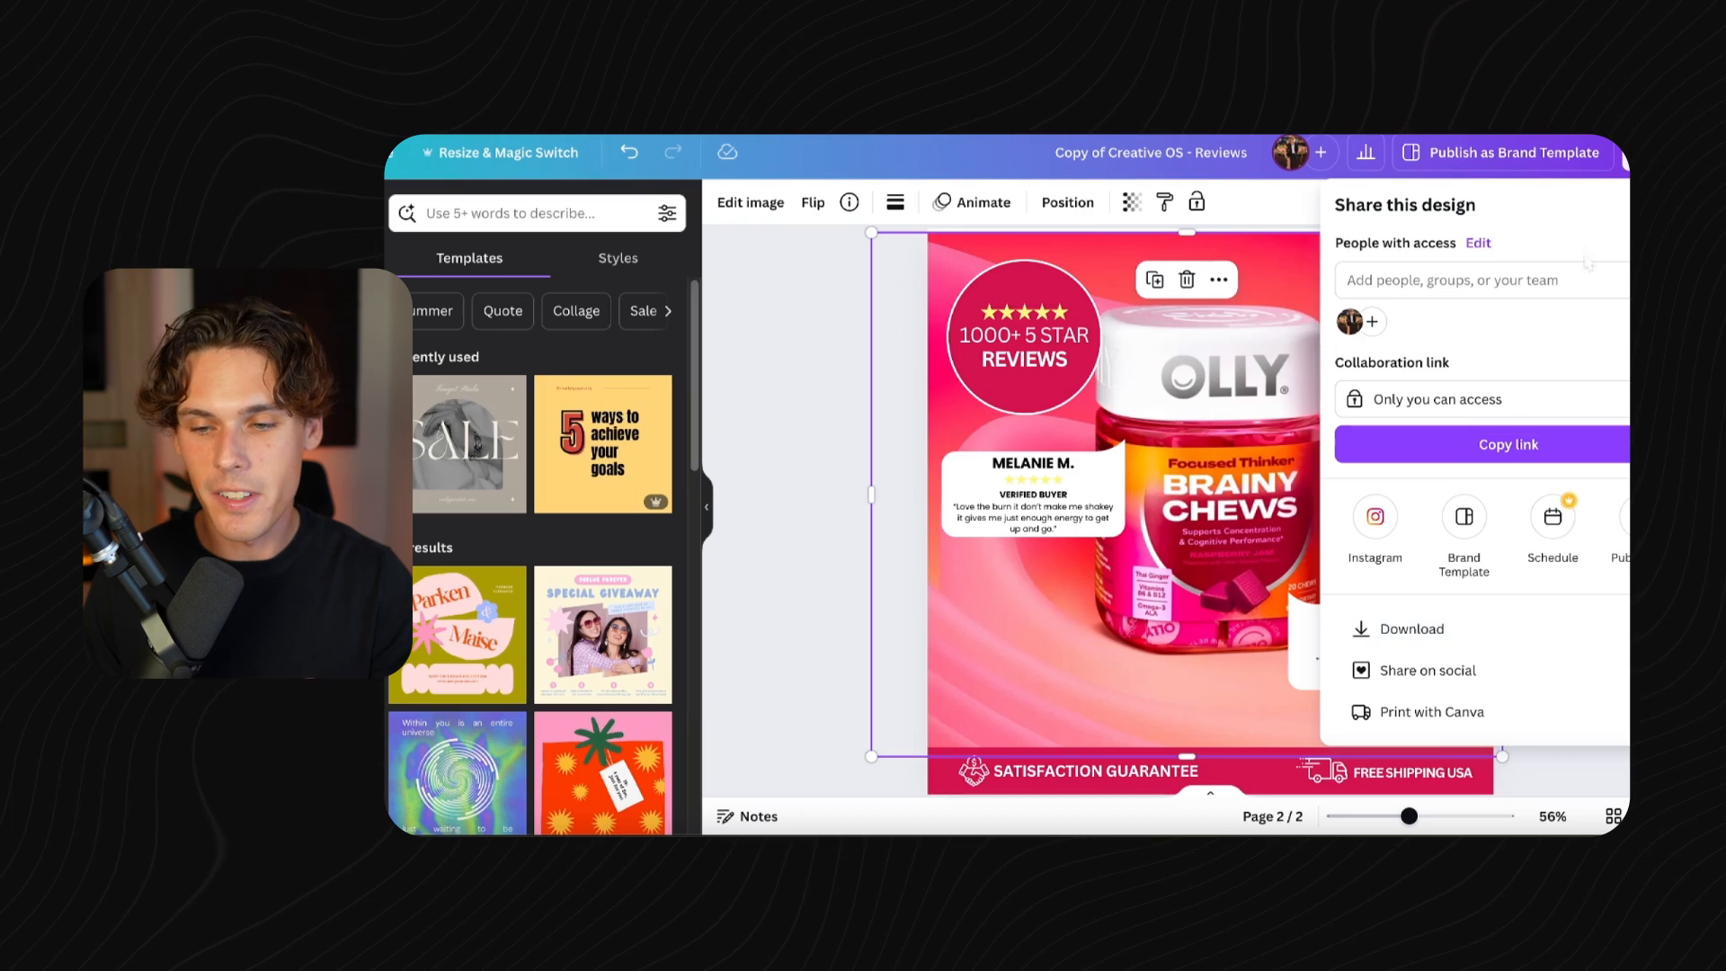
key(Escape)
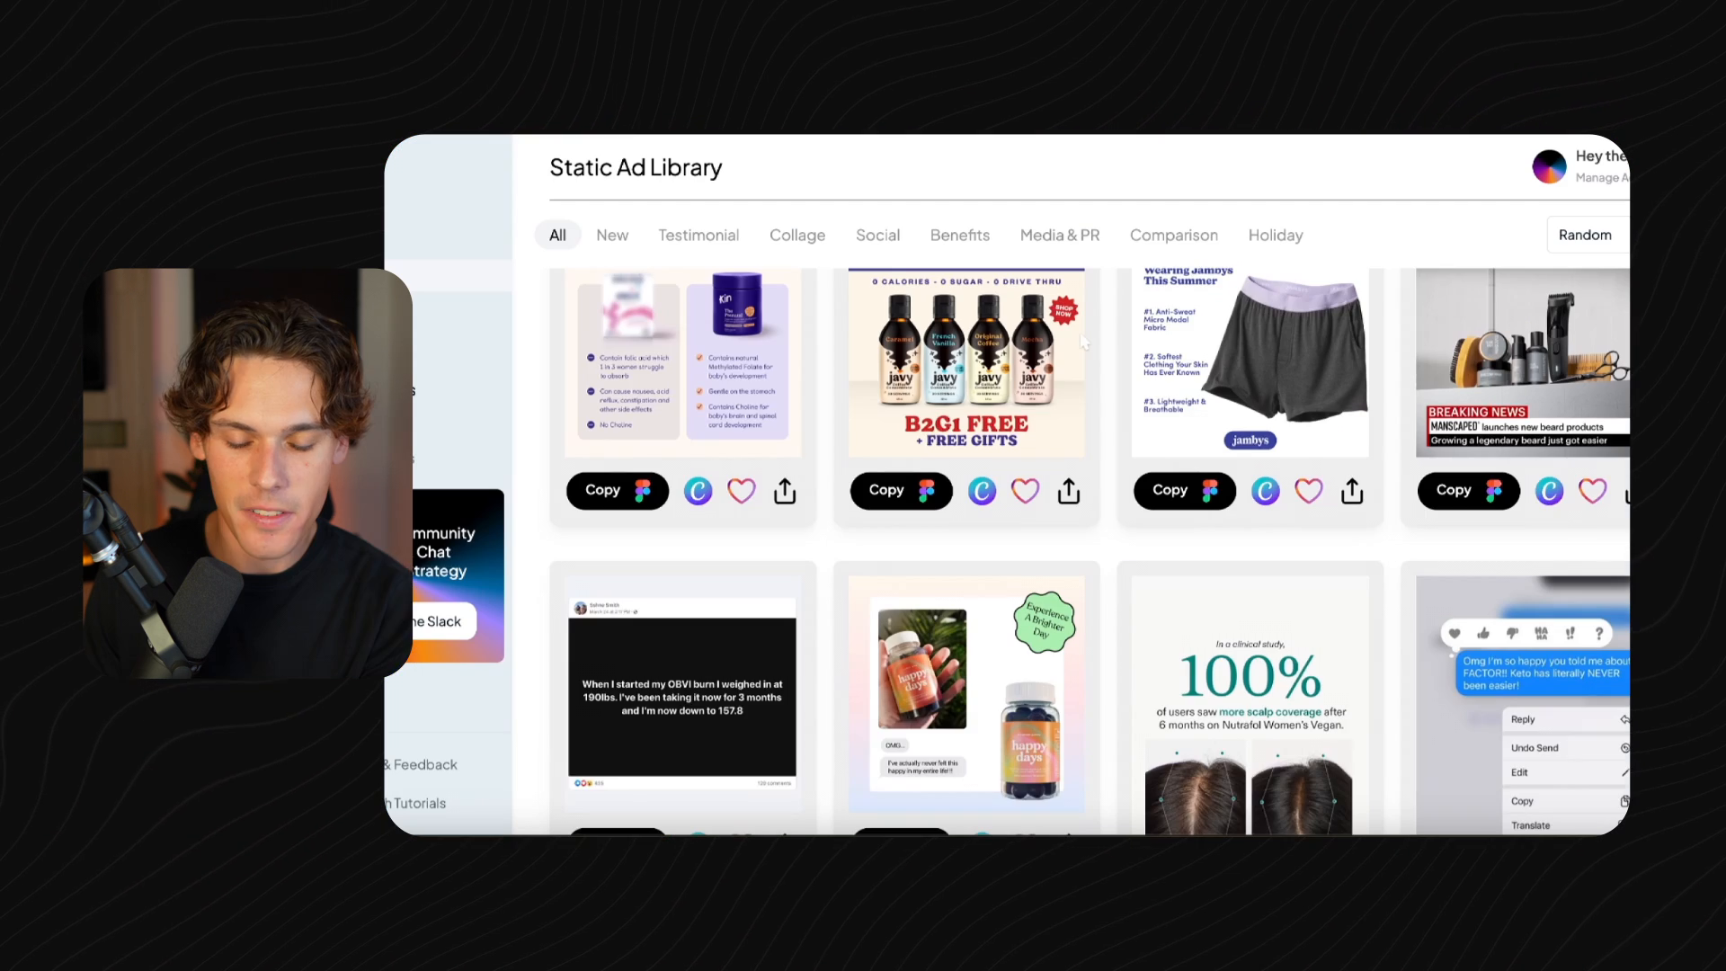
Browse the Static Ad Library for other ad templates.
scroll(1094, 343, up, 1)
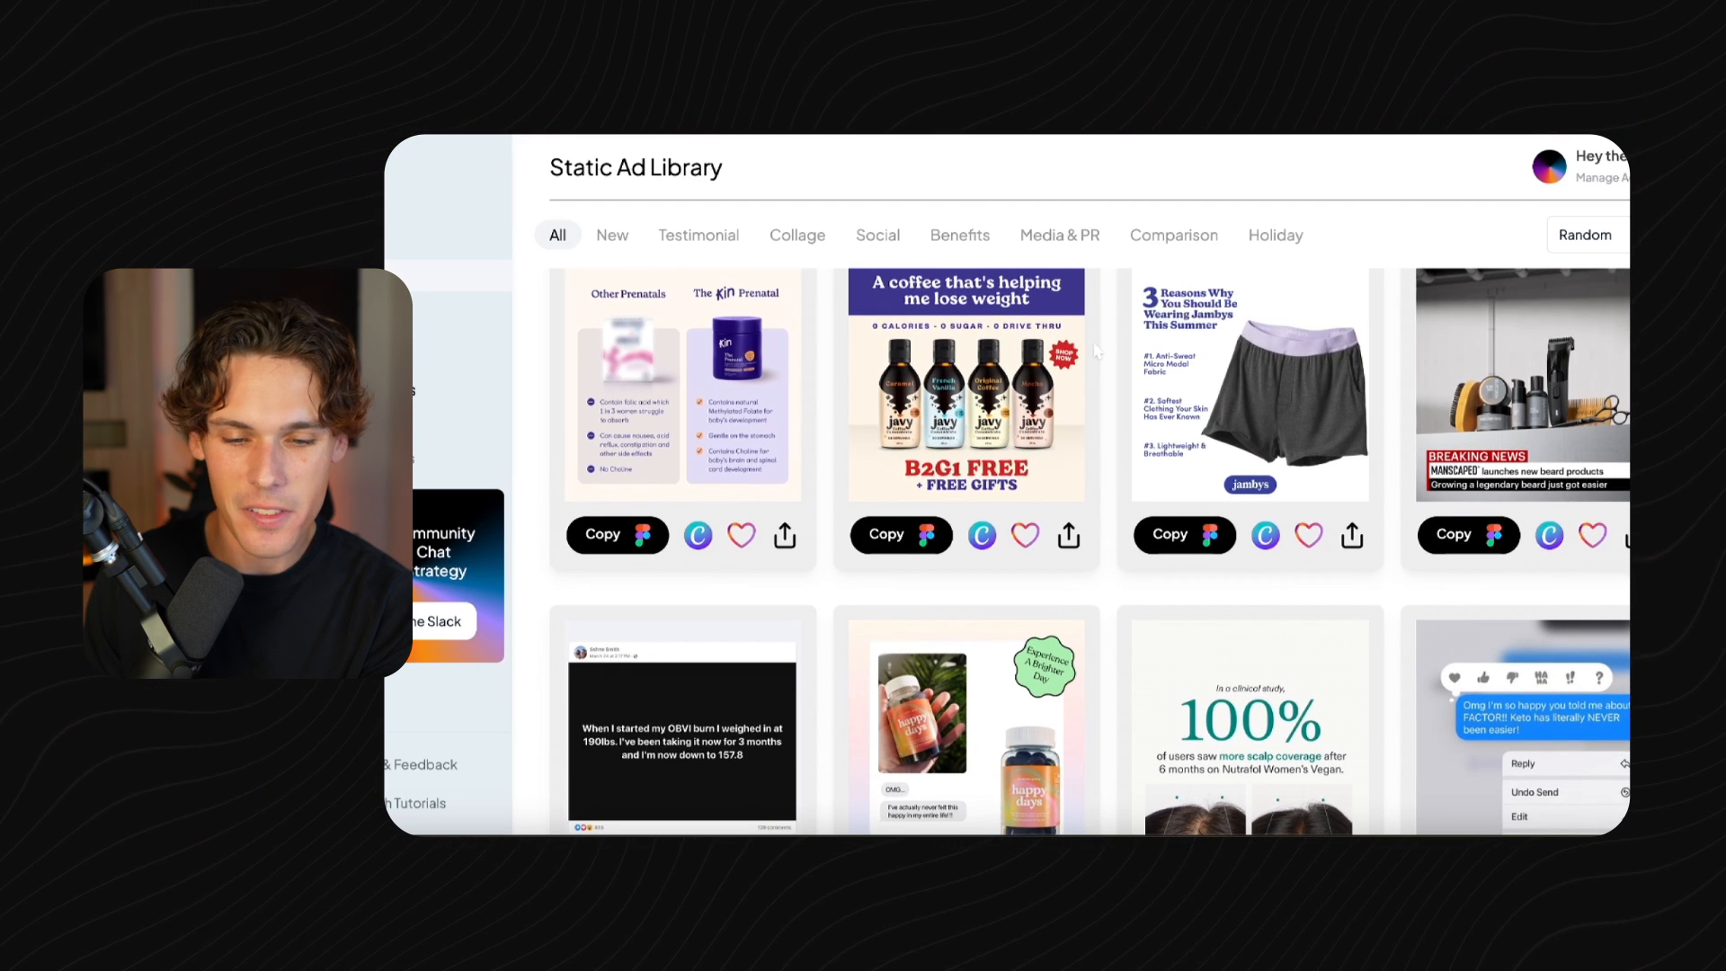
scroll(1096, 351, down, 3)
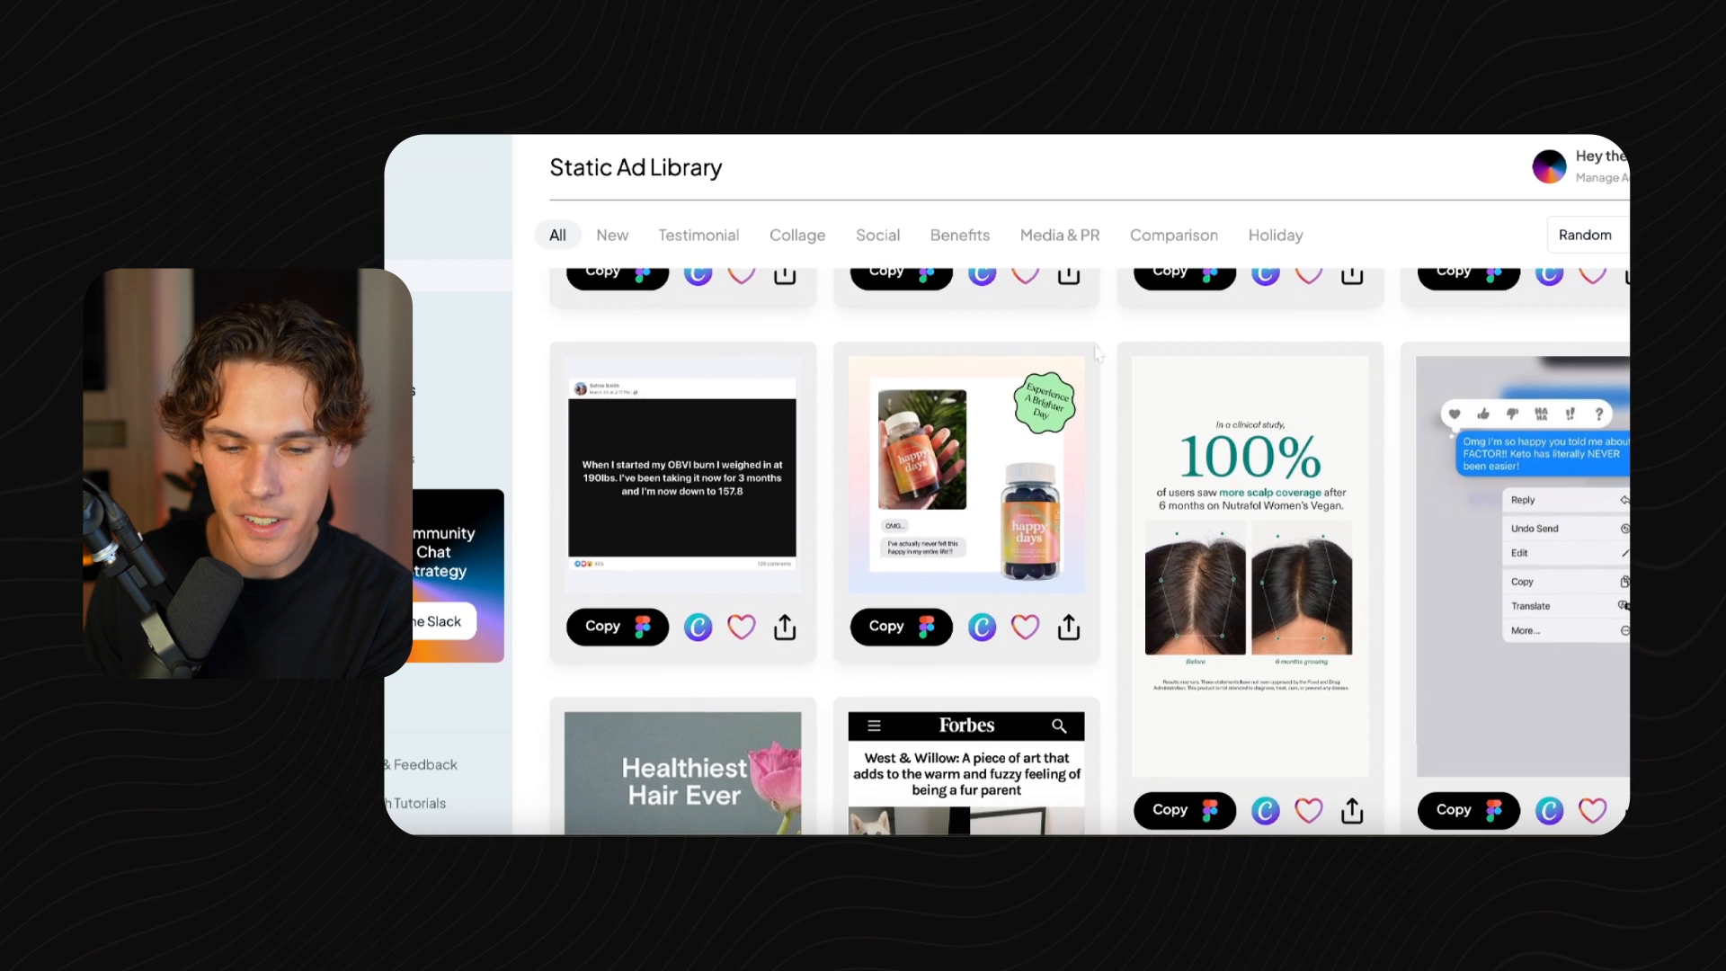
scroll(1095, 351, down, 4)
scroll(1104, 361, up, 2)
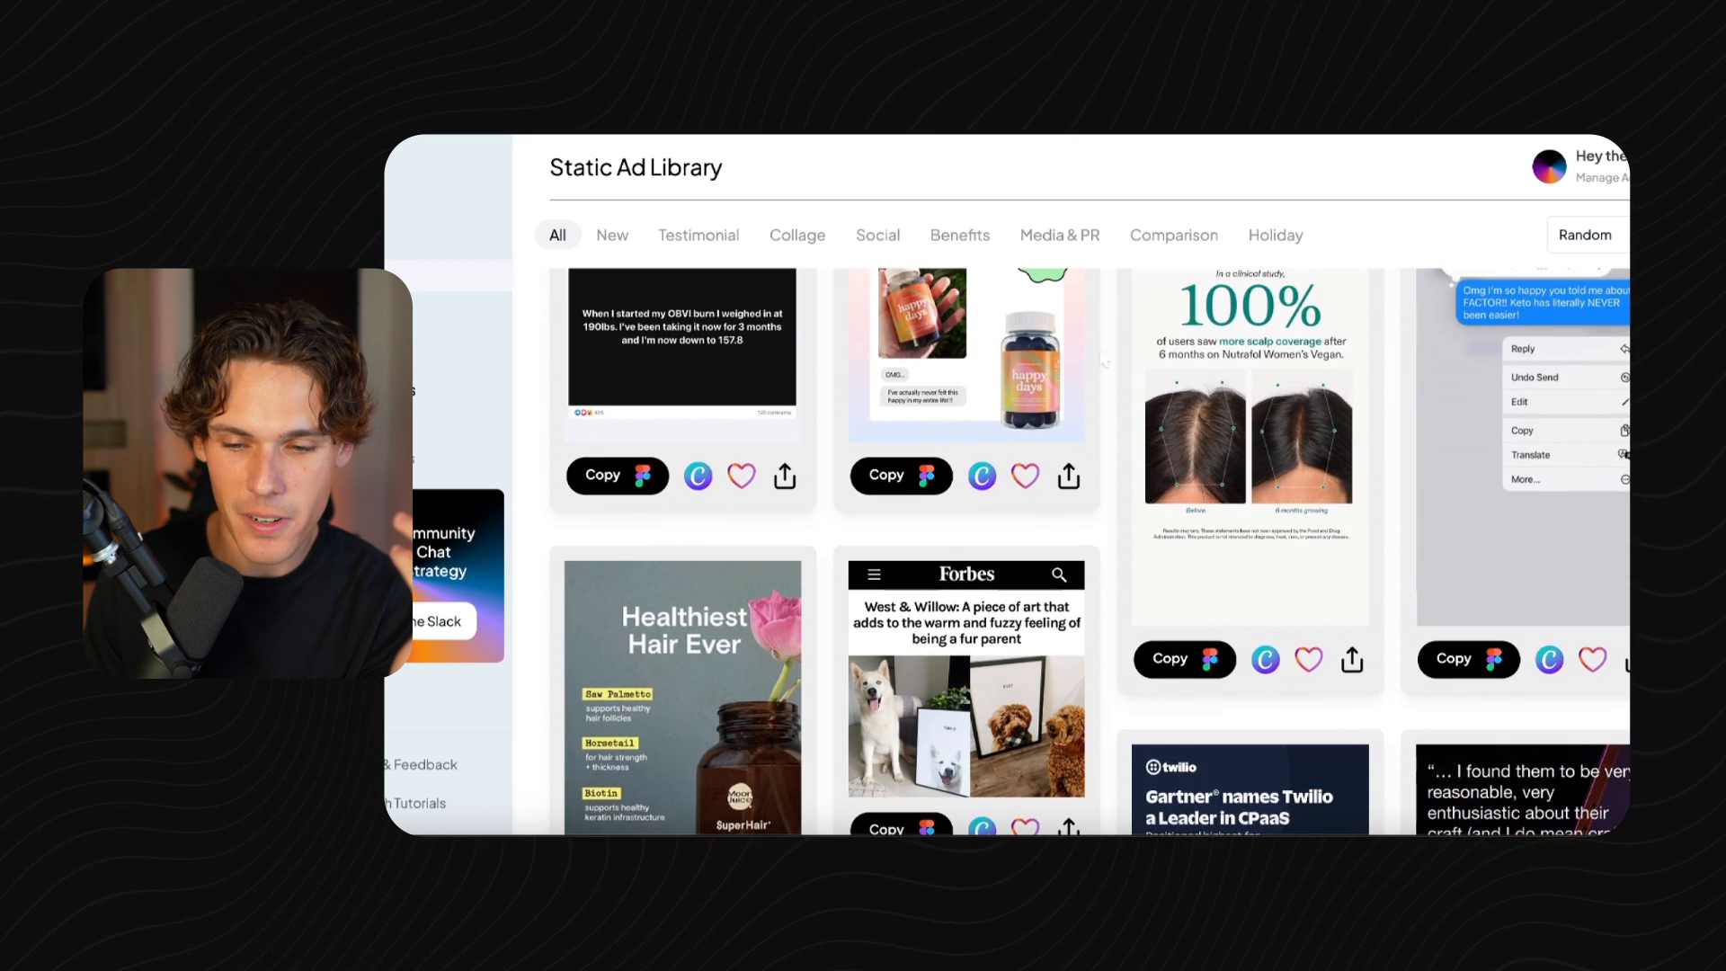
Look over the Static Ad Library's before-and-after, text message, press feature, review and comparison ad templates.
scroll(1104, 361, up, 1)
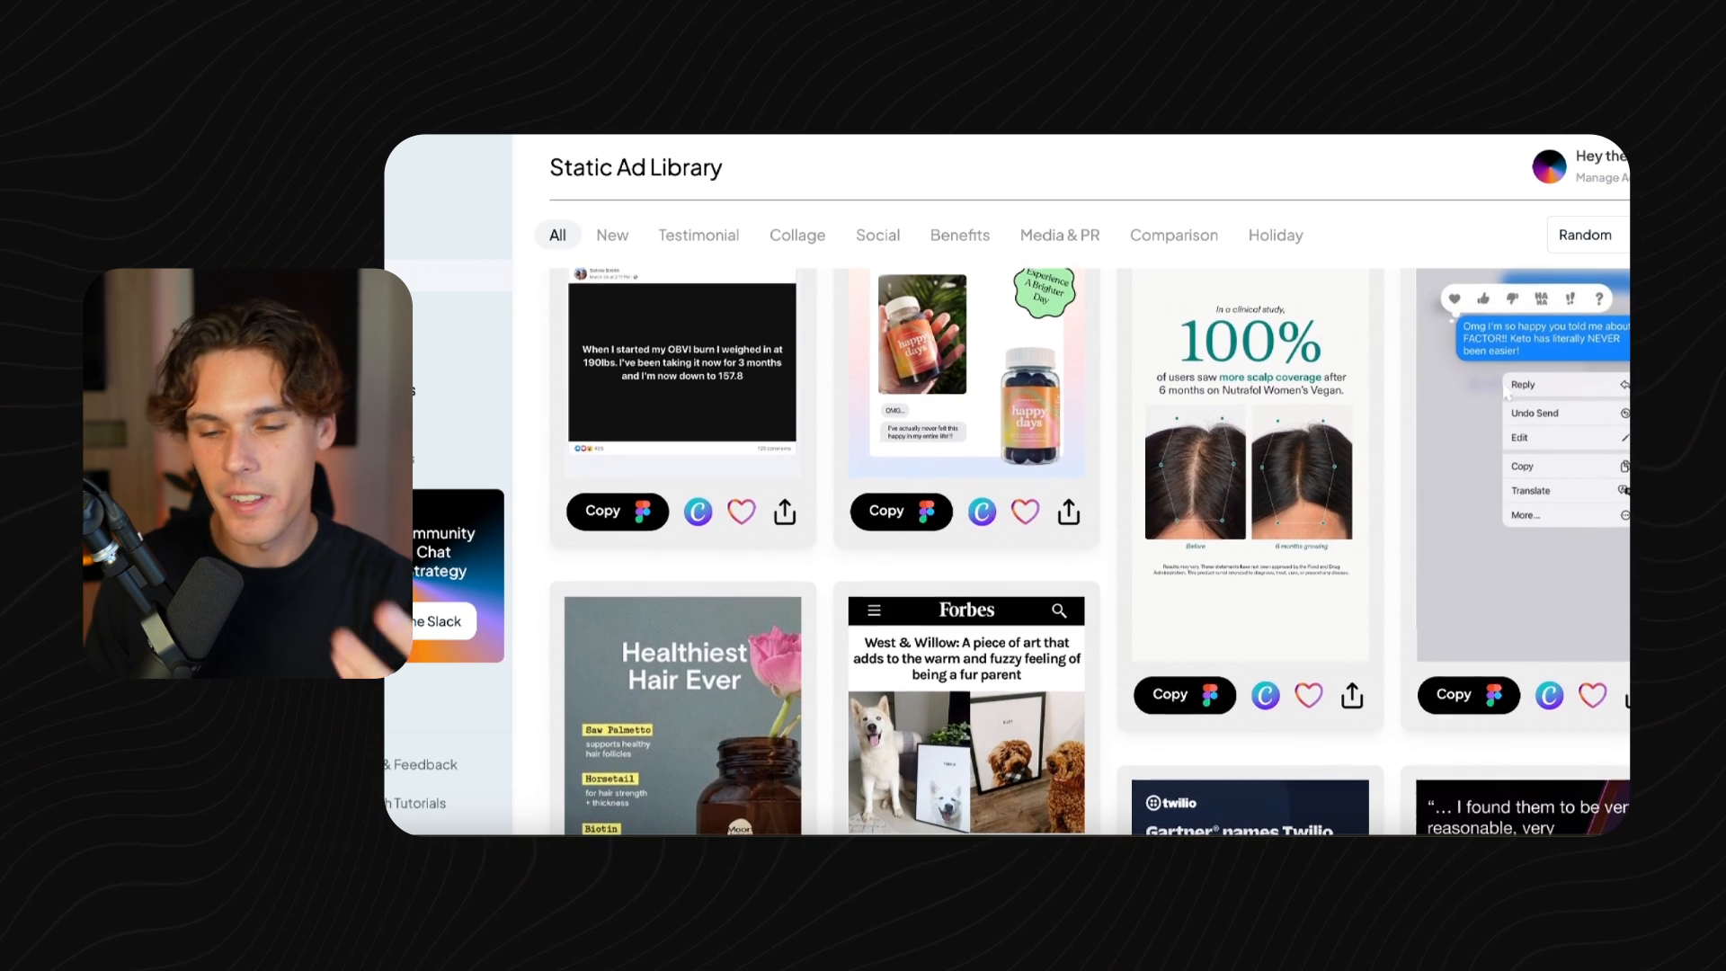
scroll(1501, 388, up, 1)
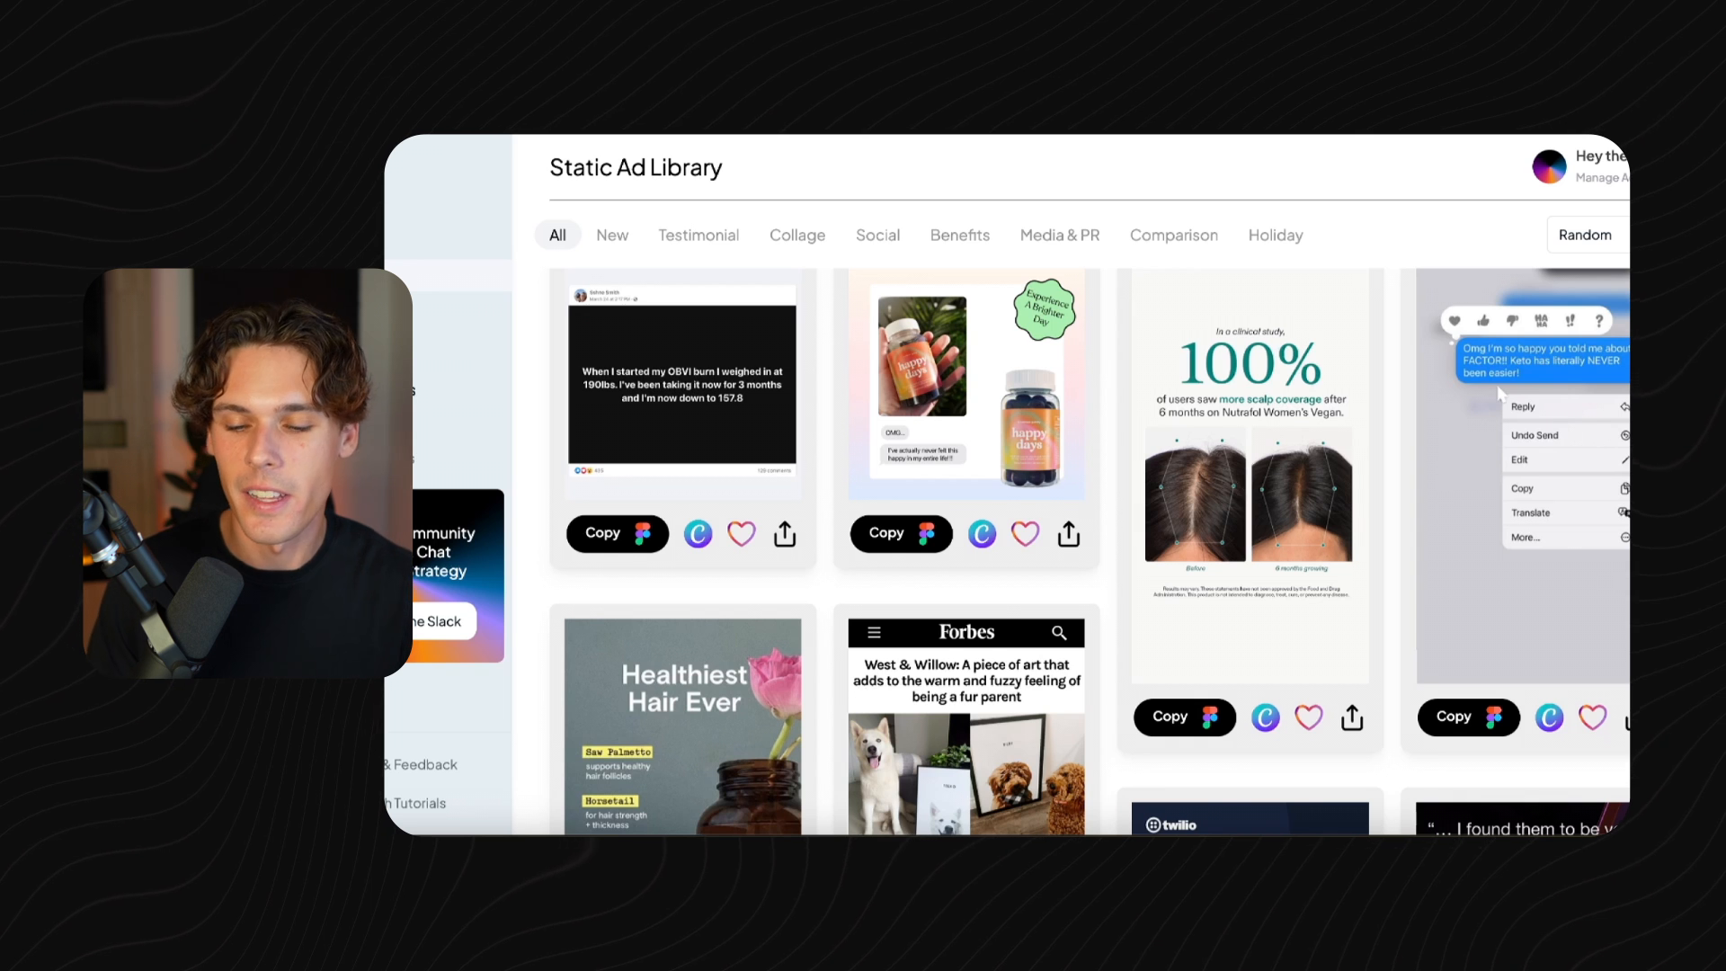
scroll(1486, 397, down, 1)
scroll(1486, 397, up, 2)
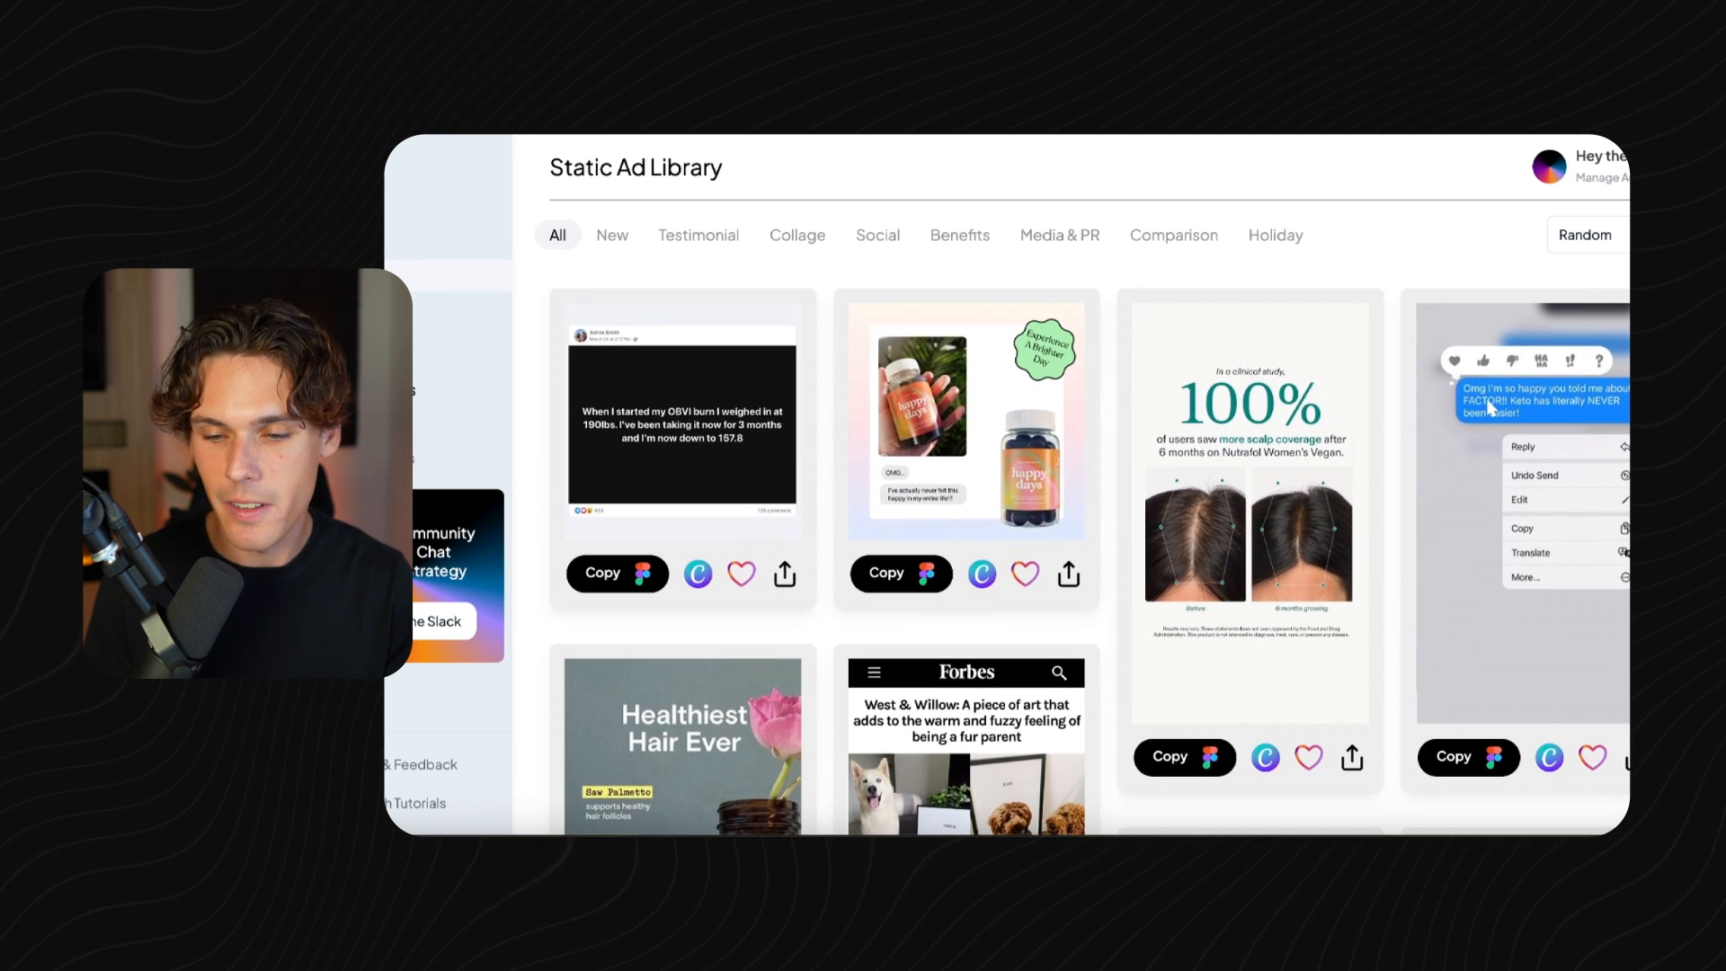
scroll(1458, 435, down, 5)
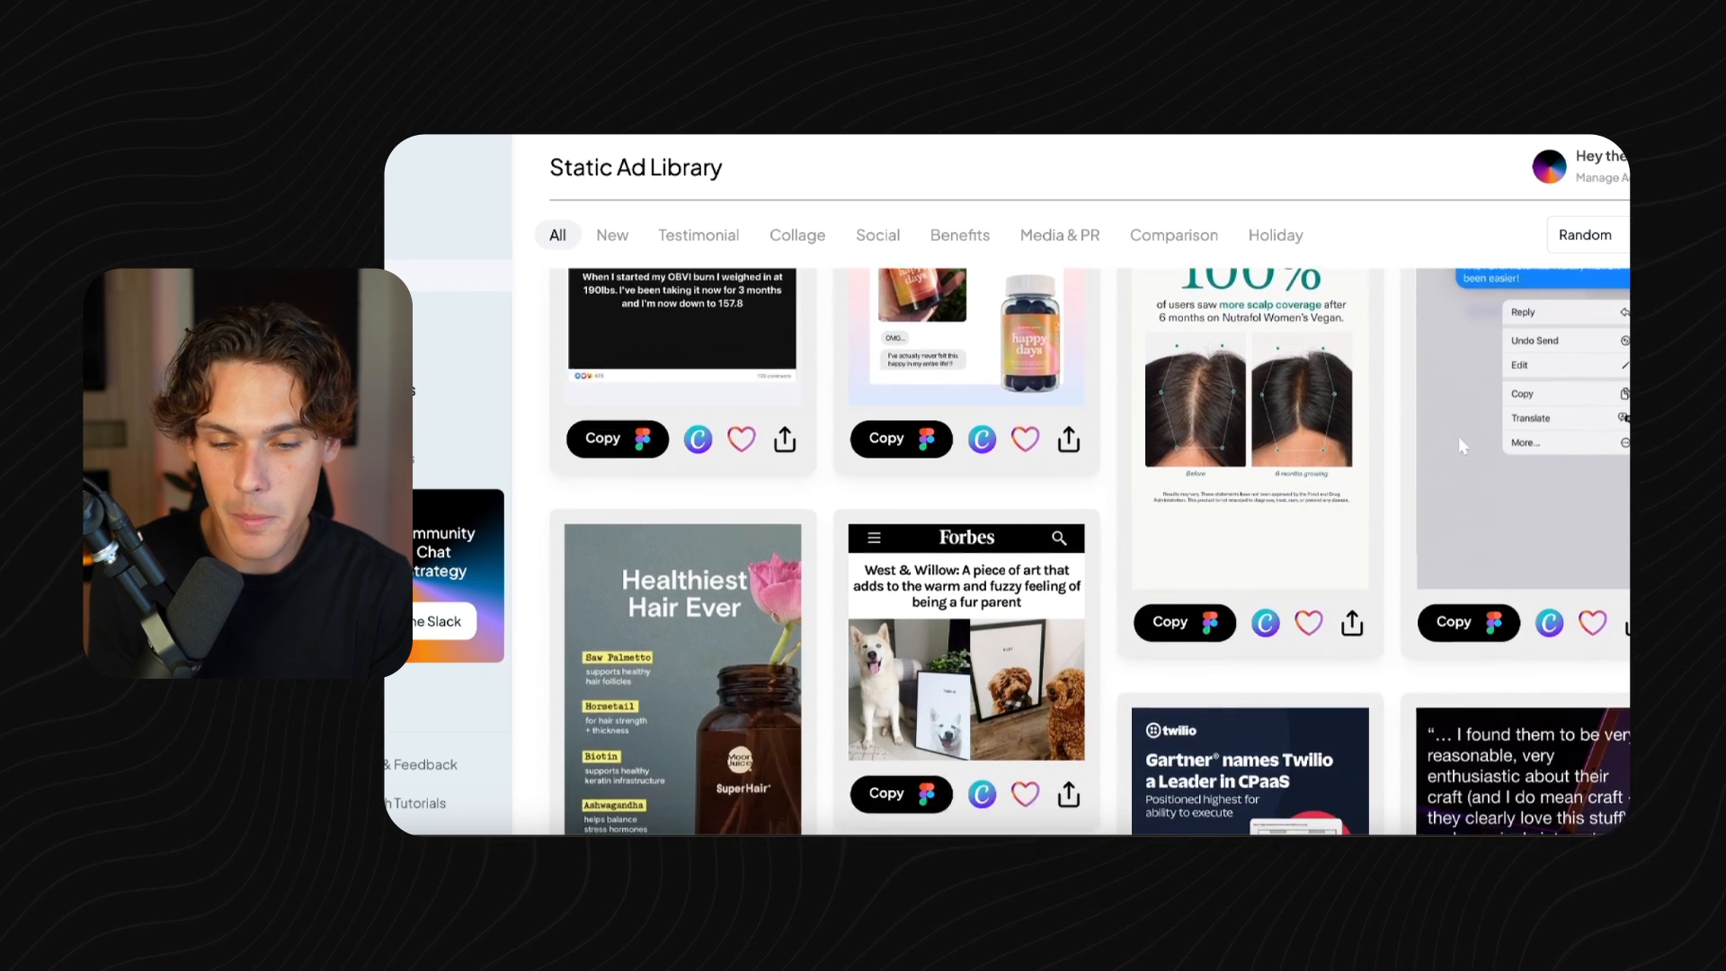
scroll(1193, 474, down, 1)
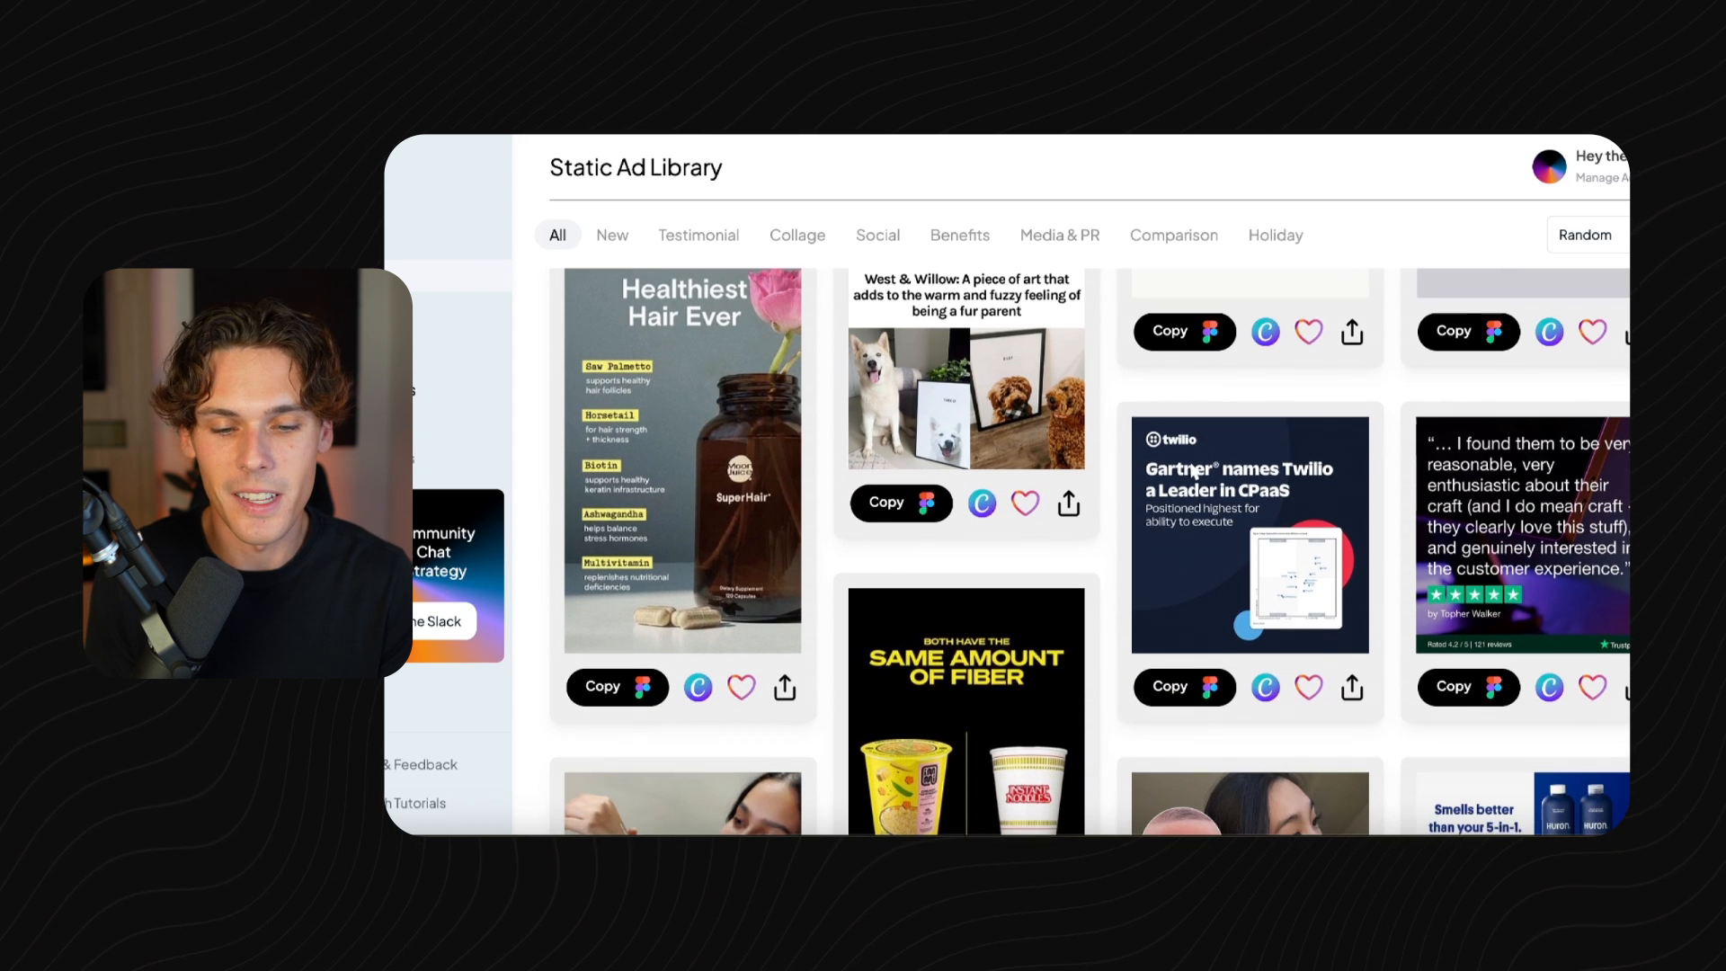
scroll(1194, 474, down, 1)
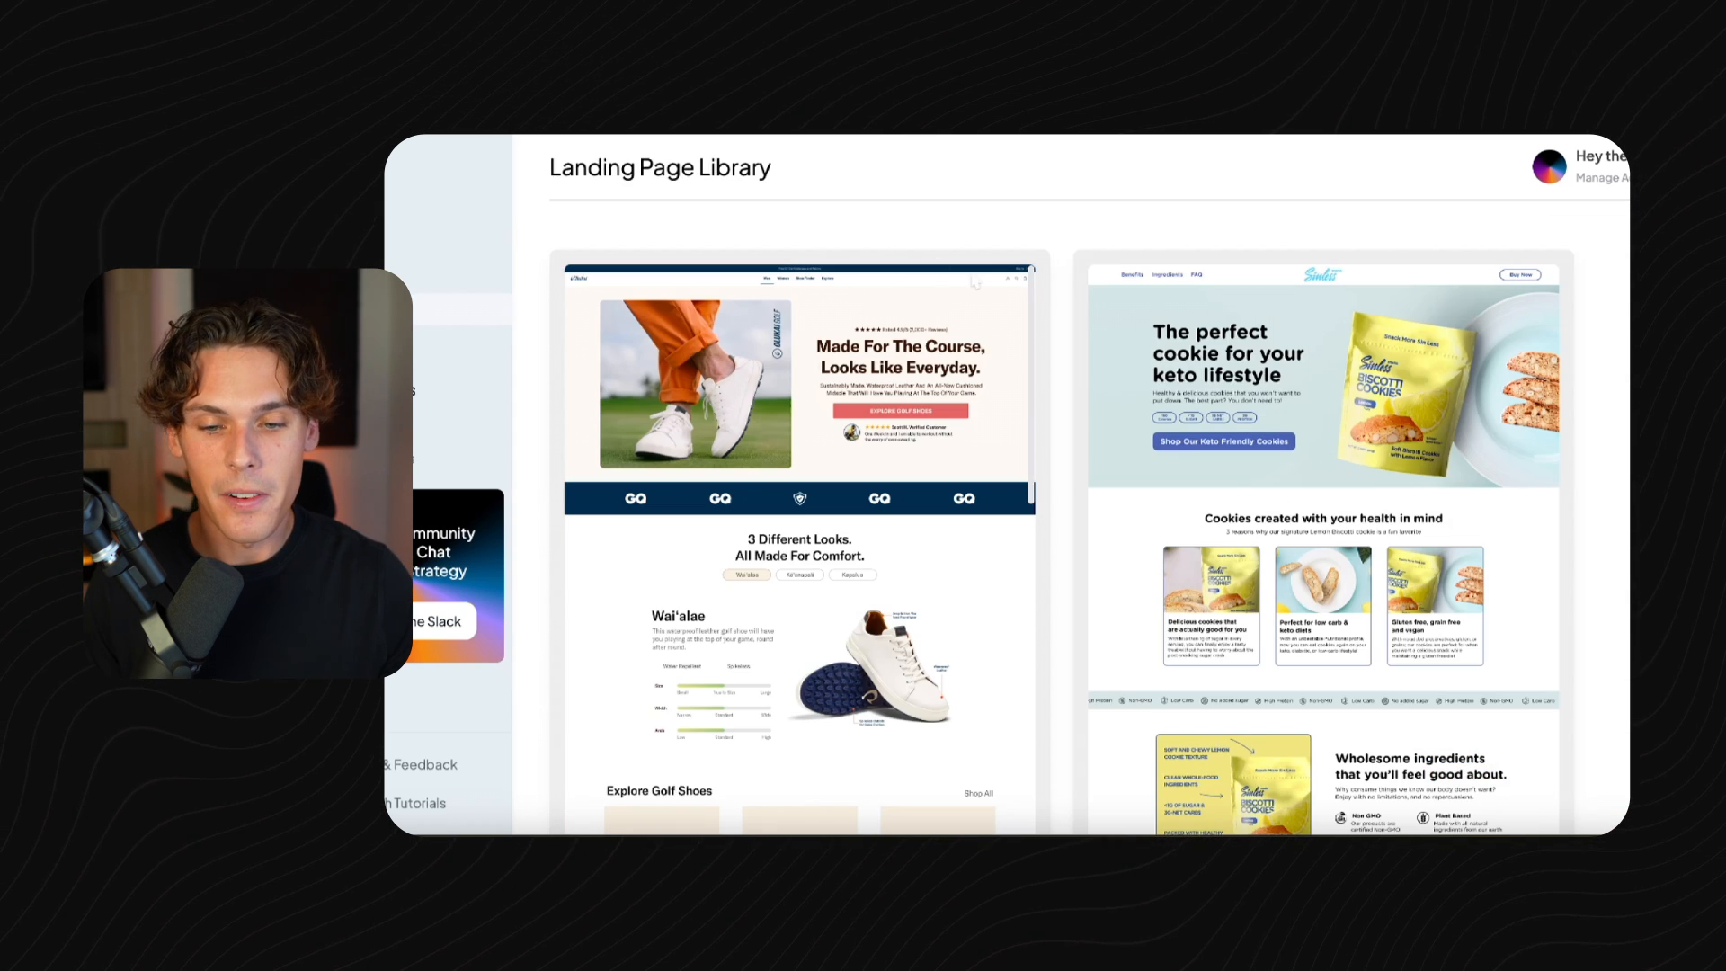
Look through the product and listicle page templates in the Landing Page Library.
scroll(1072, 331, down, 13)
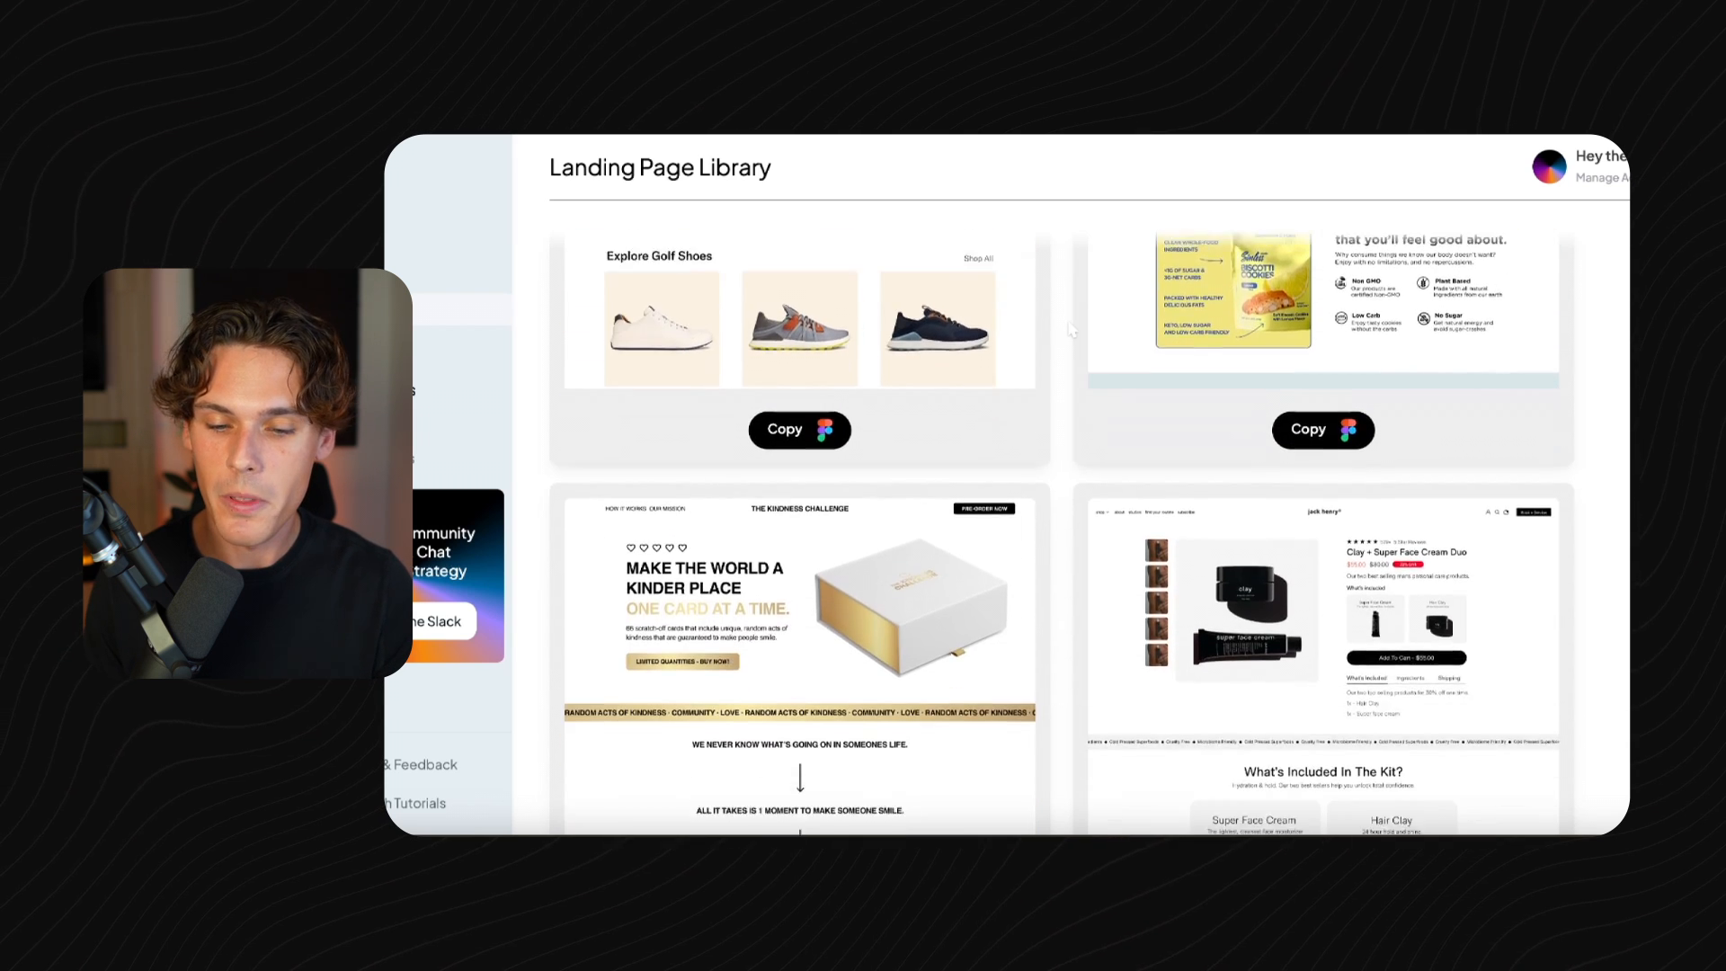
scroll(1071, 330, up, 2)
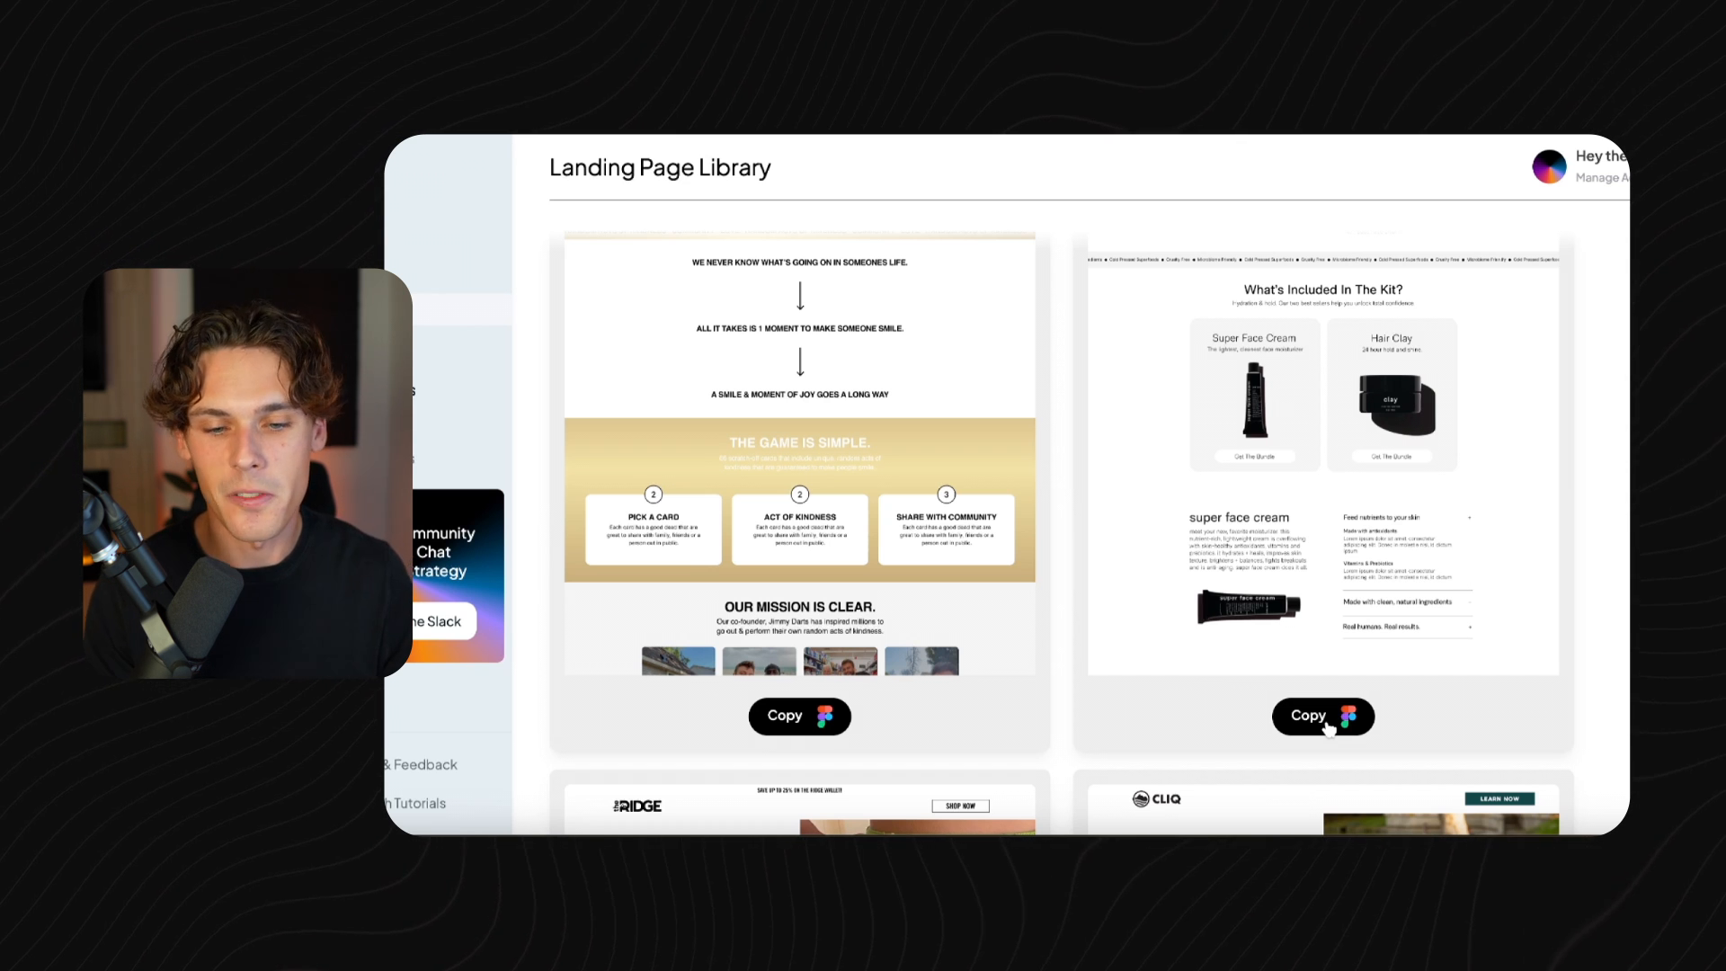
scroll(1056, 503, down, 6)
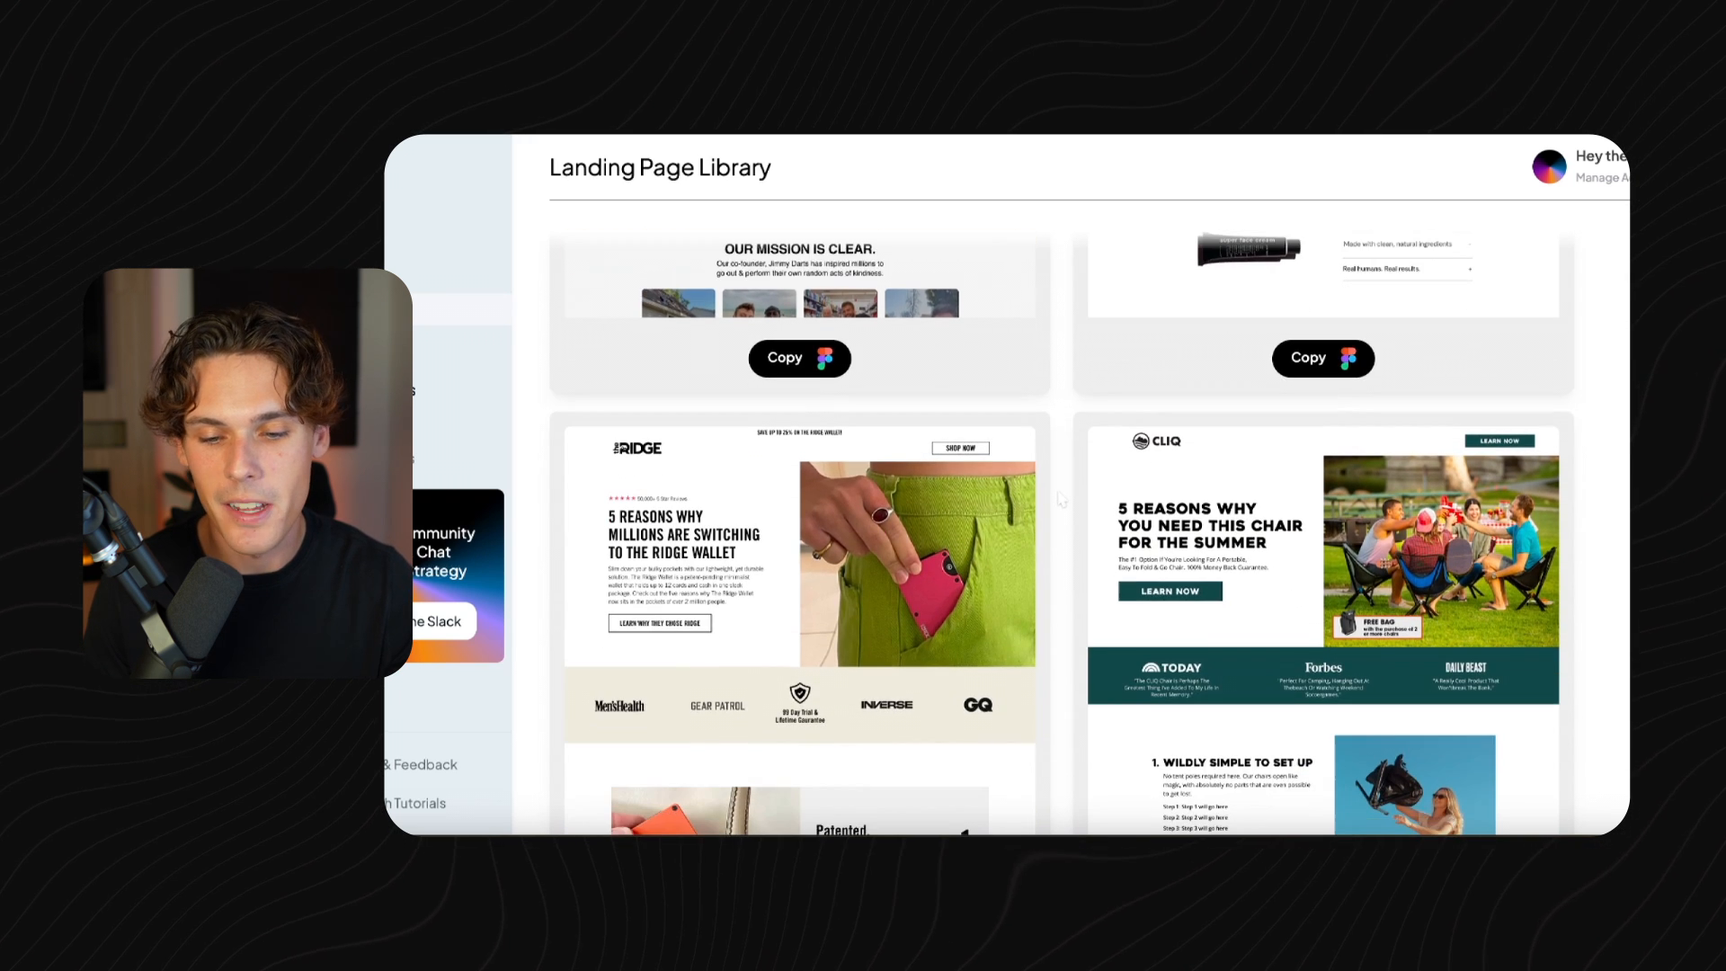